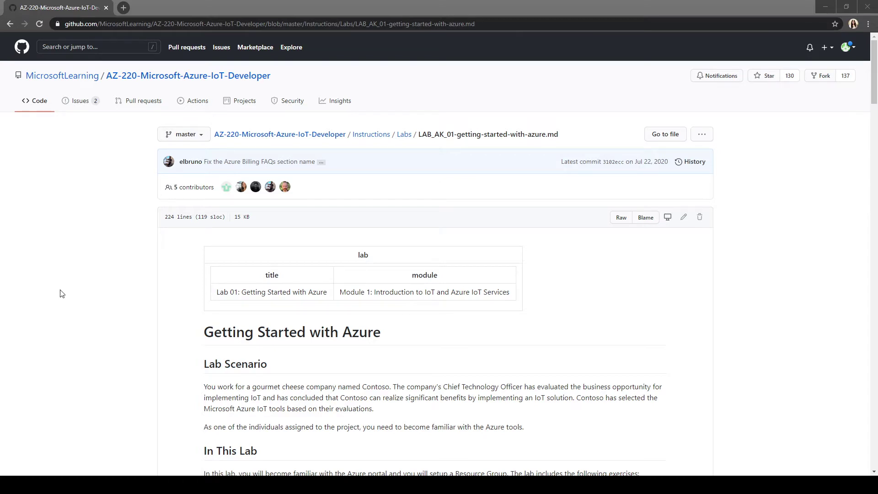
Step: Go to the main page of the AZ-220-Microsoft-Azure-IoT-Developer repository and view its clone and download options
{"action": "scroll", "coordinate": [62, 293], "scroll_direction": "down", "scroll_amount": 1}
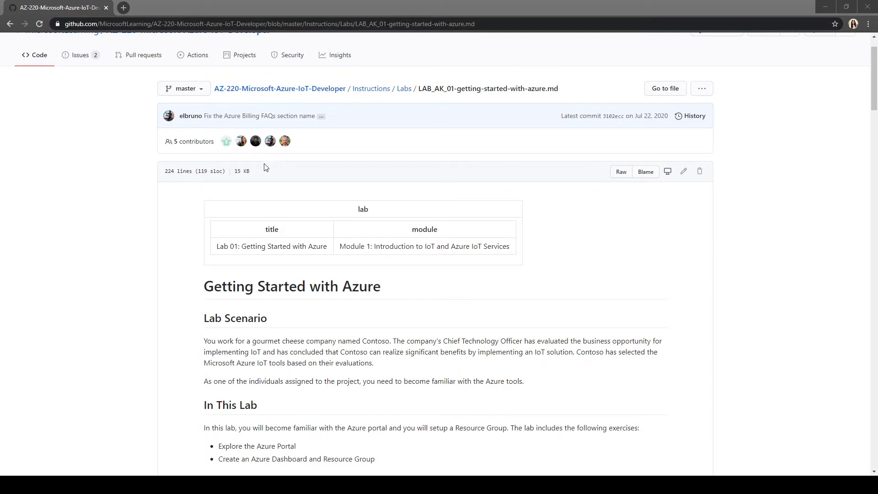
{"action": "scroll", "coordinate": [102, 221], "scroll_direction": "up", "scroll_amount": 1}
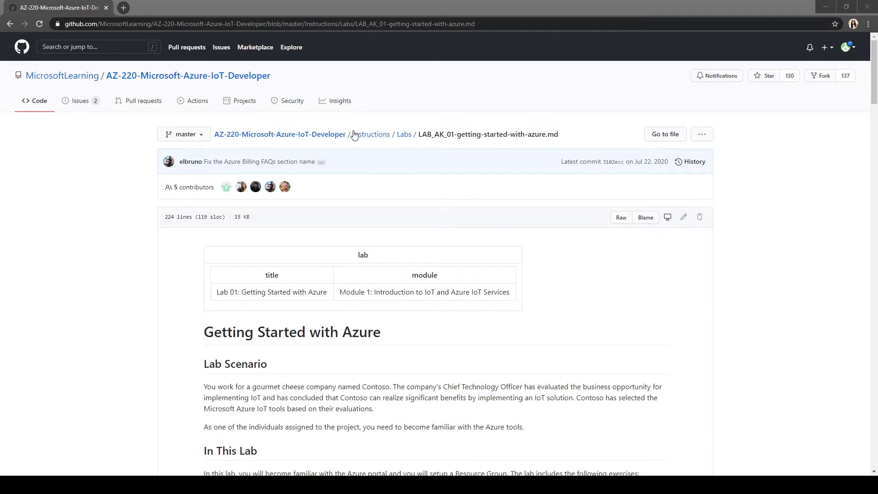
{"action": "left_click", "coordinate": [331, 136]}
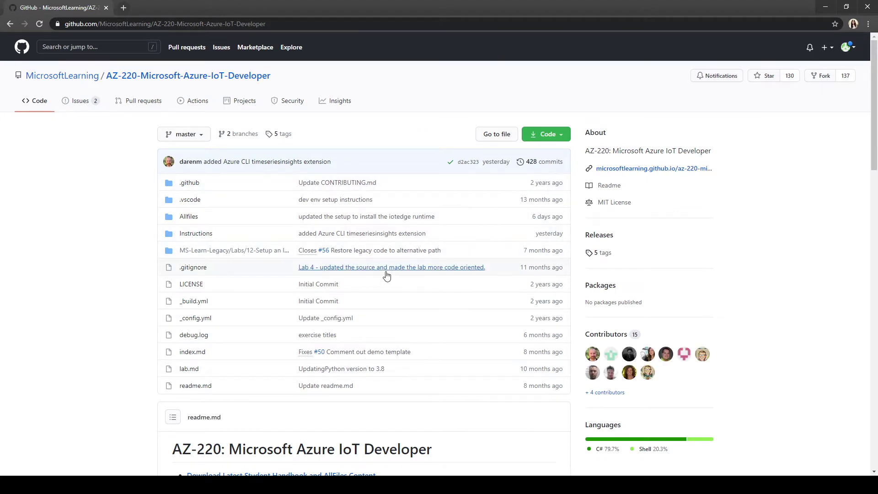
{"action": "left_click", "coordinate": [562, 137]}
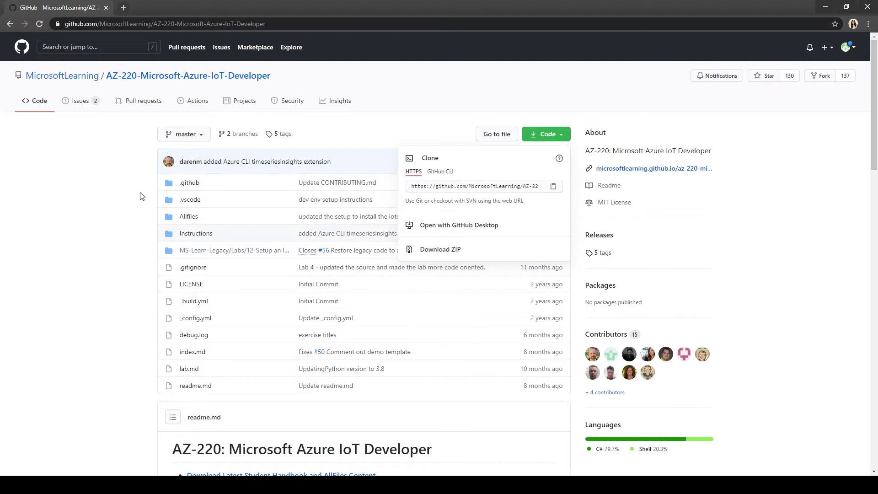
{"action": "left_click", "coordinate": [198, 174]}
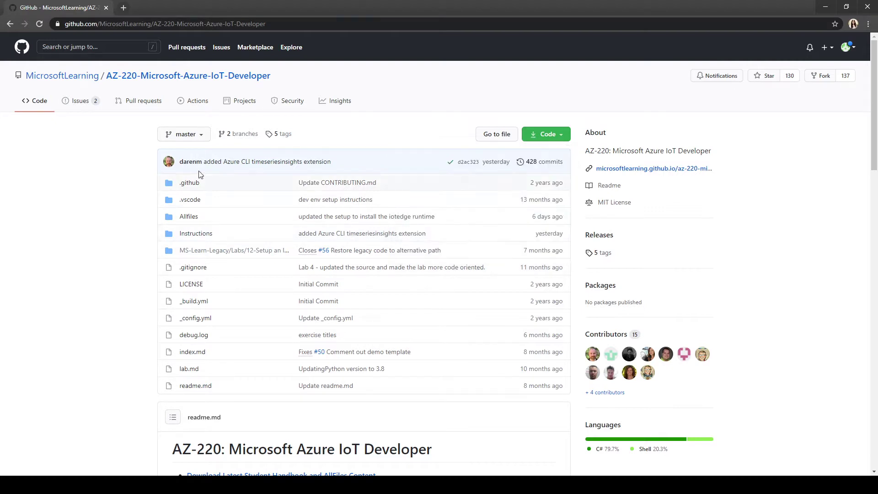
Step: Open DEMO_deploying_an_arm_template.md from the Demos folder under Instructions and look through its contents
{"action": "left_click", "coordinate": [196, 234]}
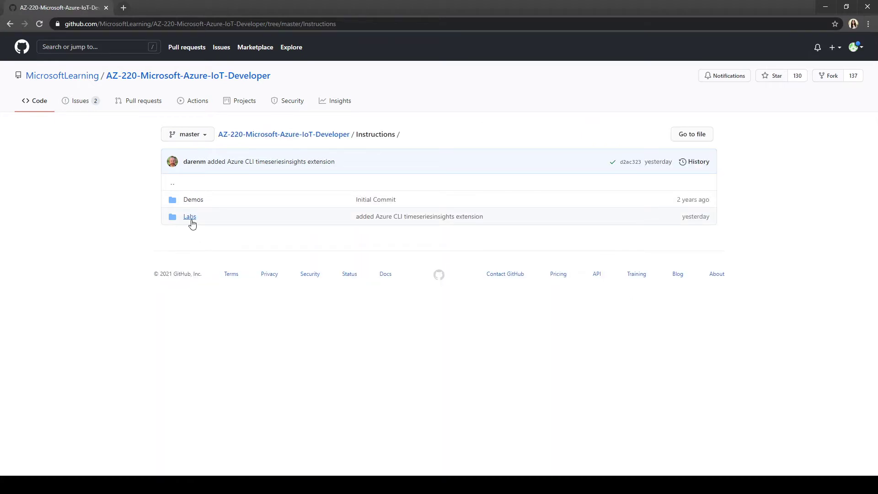
{"action": "left_click", "coordinate": [197, 204]}
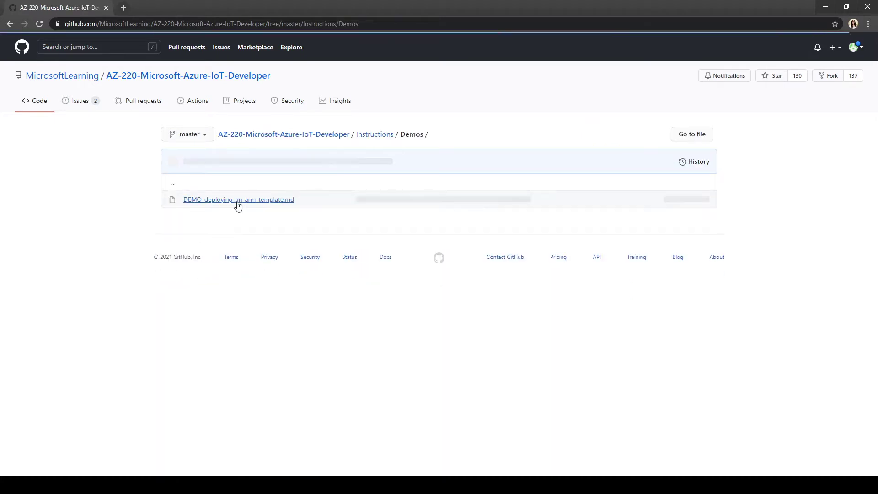
{"action": "left_click", "coordinate": [237, 204]}
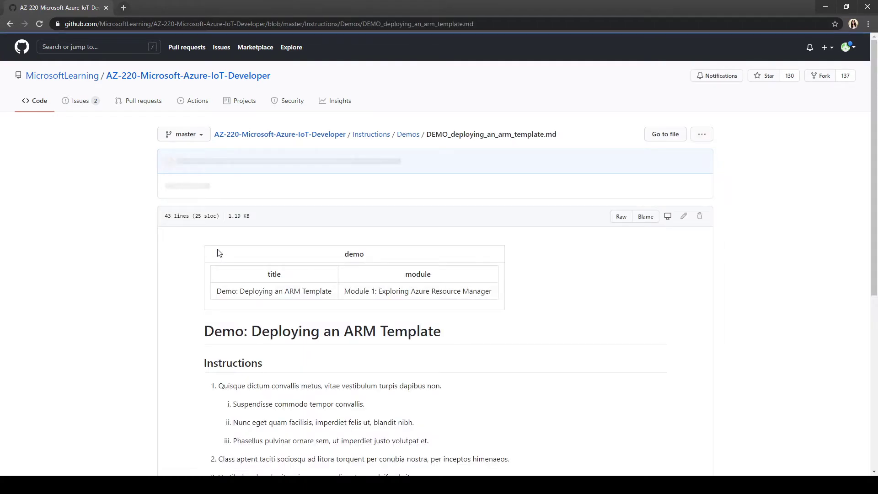
{"action": "scroll", "coordinate": [218, 253], "scroll_direction": "down", "scroll_amount": 4}
{"action": "scroll", "coordinate": [218, 252], "scroll_direction": "up", "scroll_amount": 4}
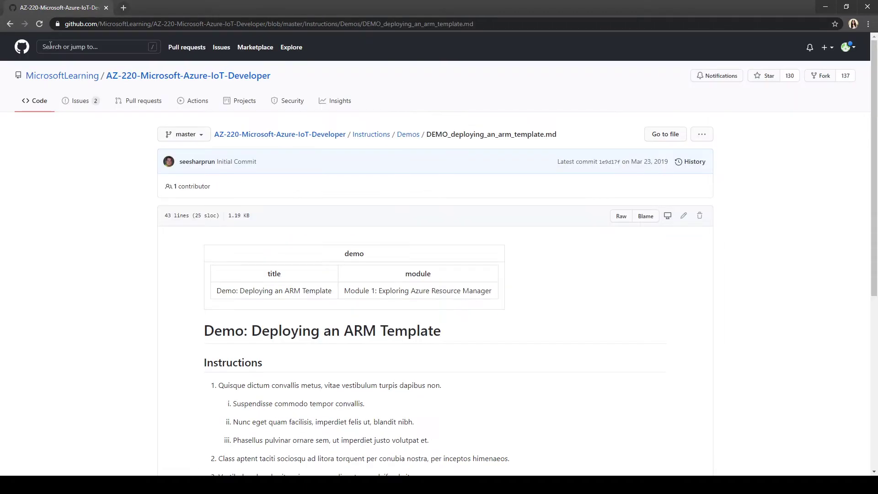
Step: Return to the Instructions folder and open LAB_AK_01-getting-started-with-azure.md from the Labs folder
{"action": "left_click", "coordinate": [9, 24]}
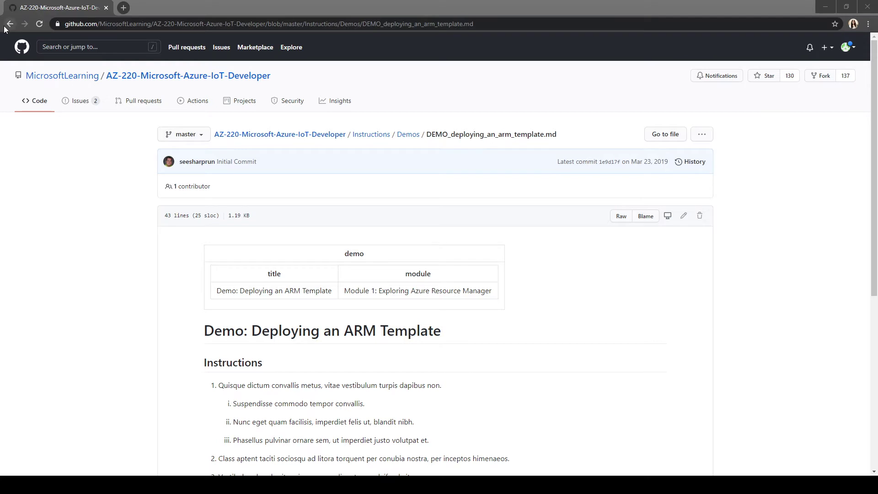
{"action": "left_click", "coordinate": [9, 24]}
{"action": "left_click", "coordinate": [190, 217]}
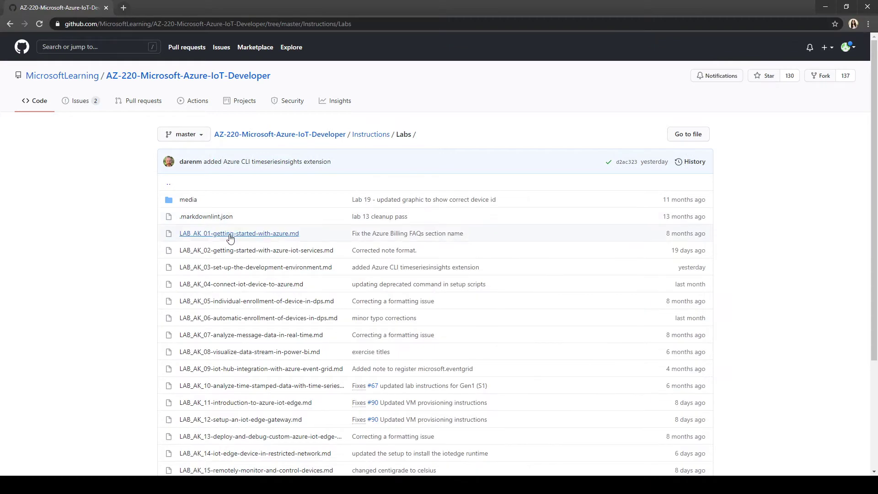
{"action": "left_click", "coordinate": [229, 235]}
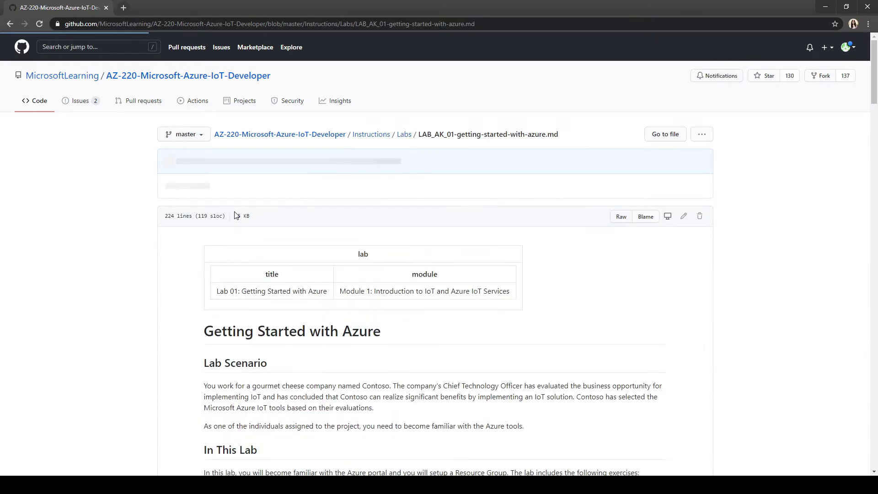
Step: Shrink the lab instructions window to a smaller floating window so the Azure portal behind it can be used
{"action": "double_click", "coordinate": [226, 4]}
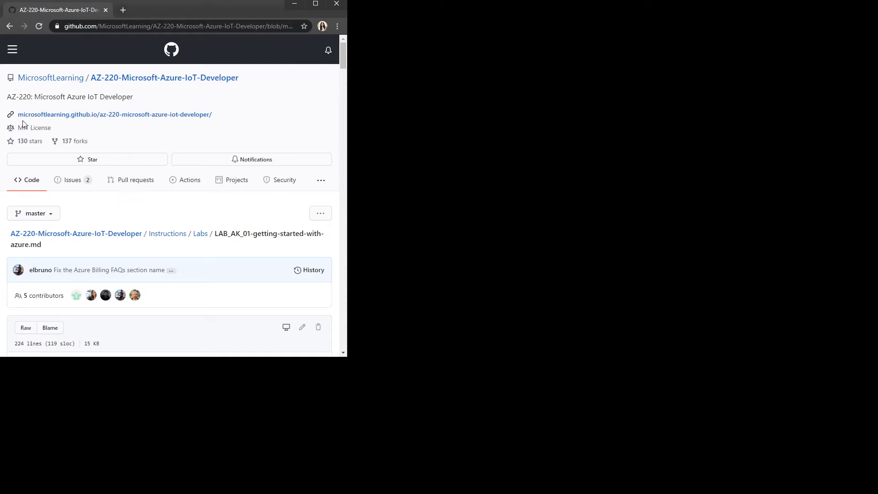
{"action": "double_click", "coordinate": [141, 10]}
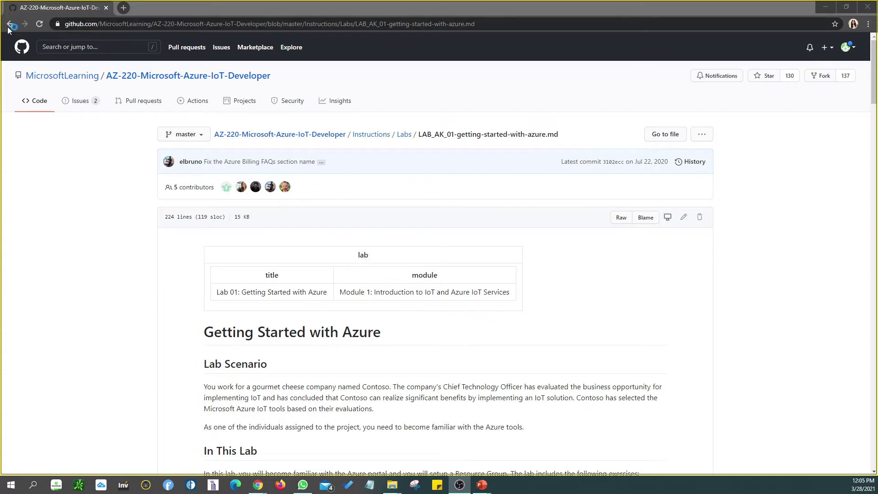
{"action": "left_click_drag", "start_coordinate": [454, 8], "coordinate": [524, 77]}
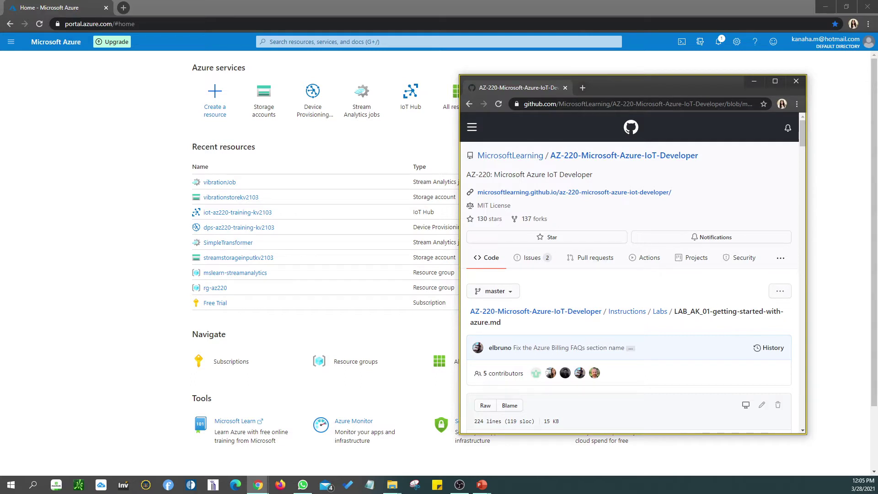
Step: Switch to the Azure portal window and check which account and directory are signed in
{"action": "key", "text": "alt+Tab"}
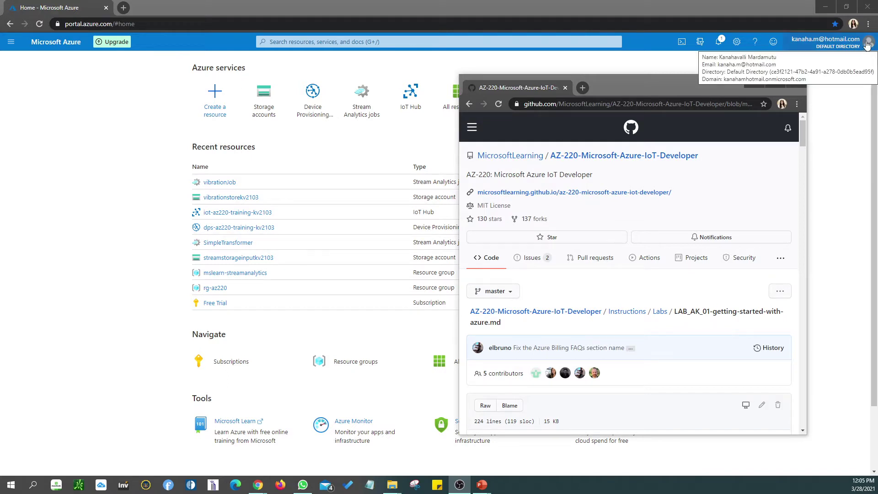
{"action": "left_click", "coordinate": [839, 46]}
{"action": "left_click", "coordinate": [840, 45]}
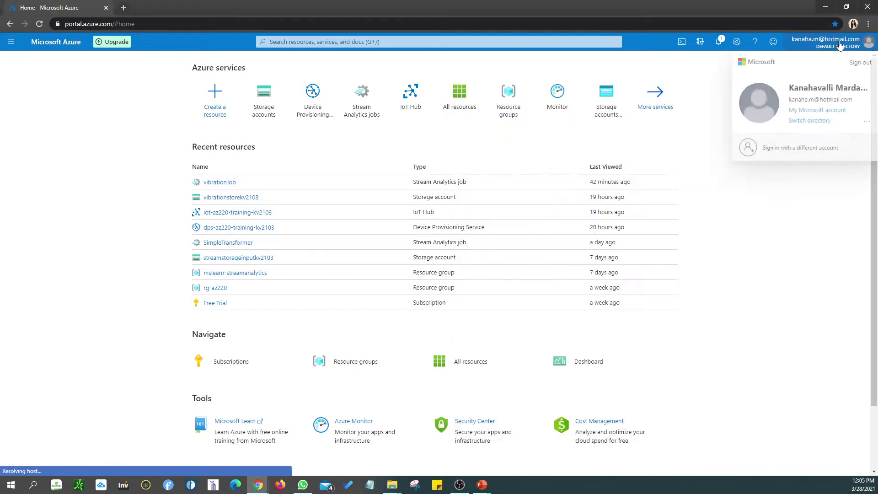
{"action": "left_click", "coordinate": [872, 46]}
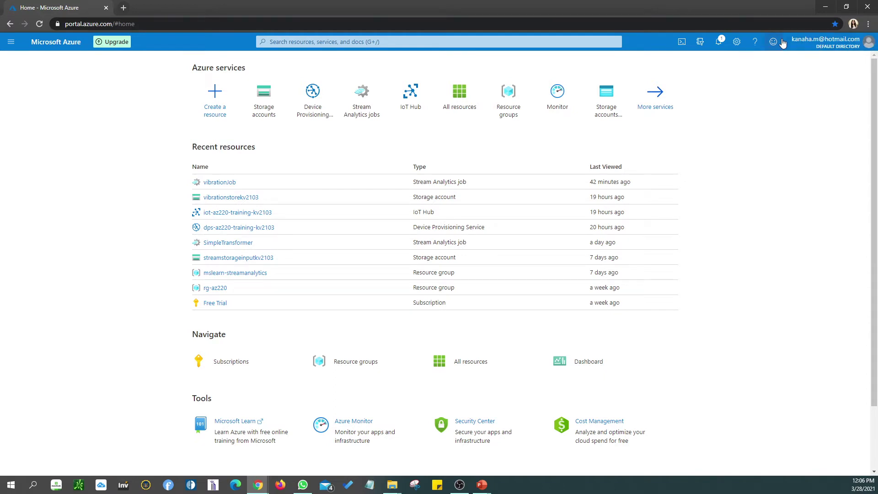
{"action": "mouse_move", "coordinate": [823, 54]}
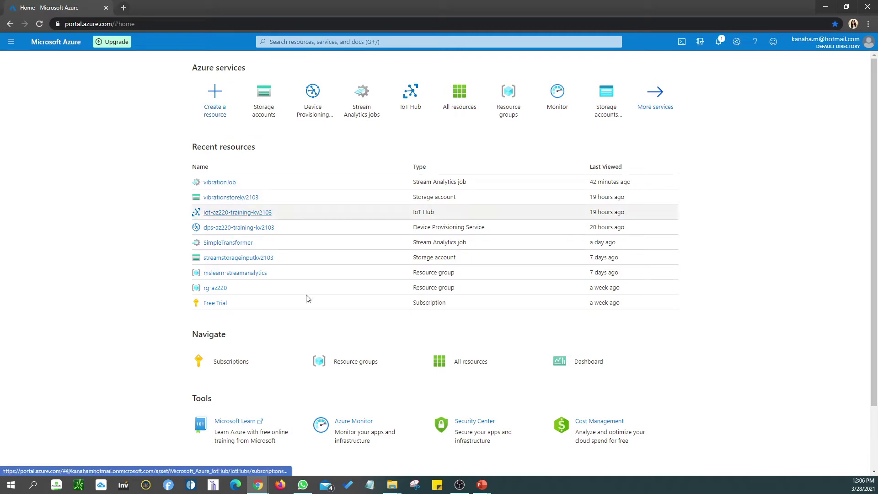
Step: Exit the slideshow and arrange the Azure portal and lab instructions windows side by side, with the portal taking the wider share
{"action": "left_click_drag", "start_coordinate": [449, 5], "coordinate": [311, 84]}
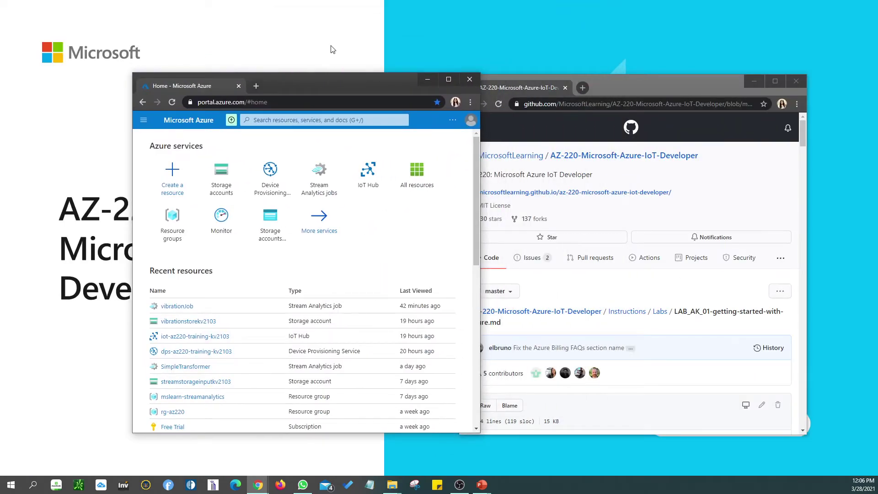
{"action": "left_click", "coordinate": [404, 61]}
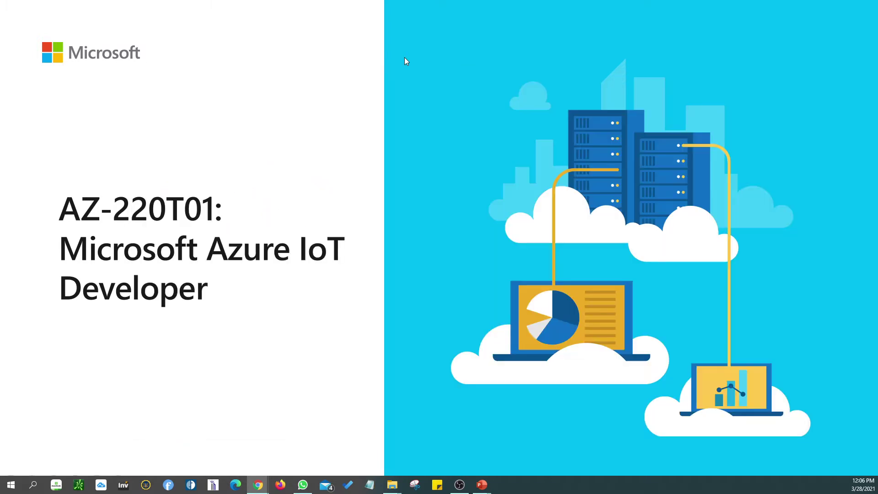
{"action": "key", "text": "Escape"}
{"action": "left_click_drag", "start_coordinate": [400, 95], "coordinate": [304, 84]}
{"action": "left_click_drag", "start_coordinate": [640, 81], "coordinate": [877, 457]}
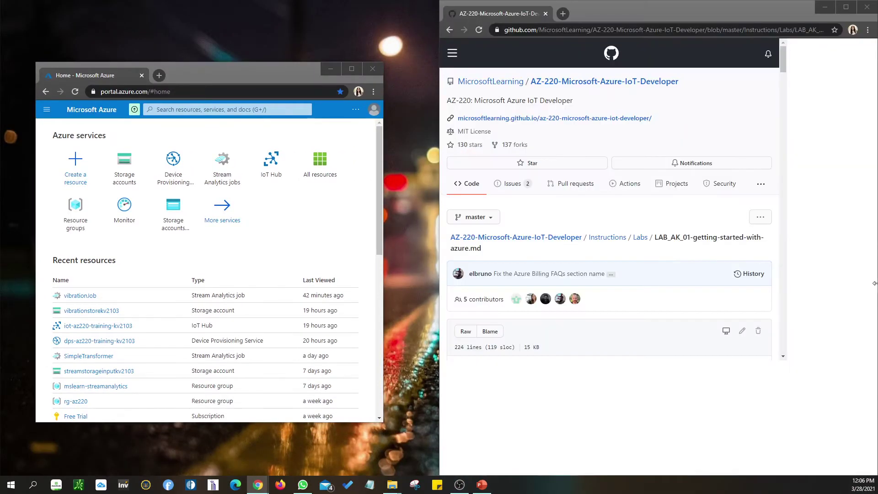
{"action": "left_click", "coordinate": [54, 139]}
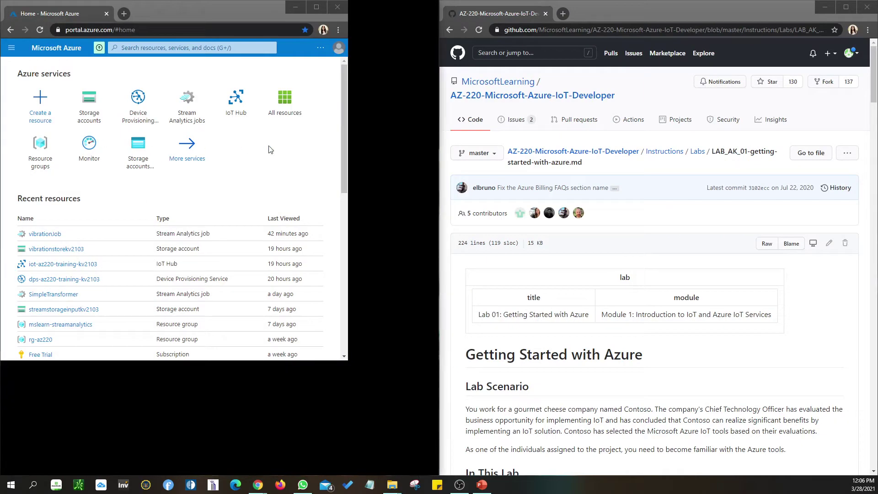
{"action": "left_click_drag", "start_coordinate": [438, 174], "coordinate": [637, 184]}
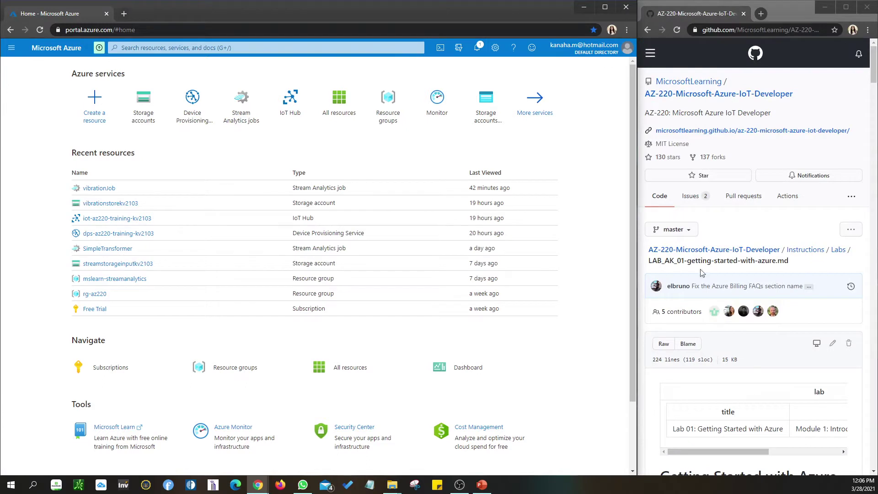
Step: Read the Lab 01 scenario, its two exercises and the introduction to Exercise 1: Explore the Azure Portal and Dashboard
{"action": "scroll", "coordinate": [757, 245], "scroll_direction": "down", "scroll_amount": 2}
{"action": "scroll", "coordinate": [759, 248], "scroll_direction": "down", "scroll_amount": 4}
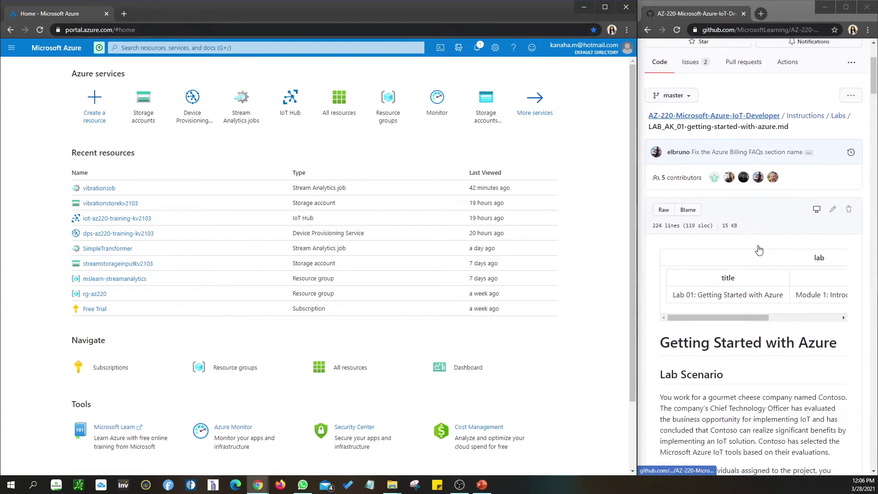
{"action": "scroll", "coordinate": [759, 250], "scroll_direction": "up", "scroll_amount": 1}
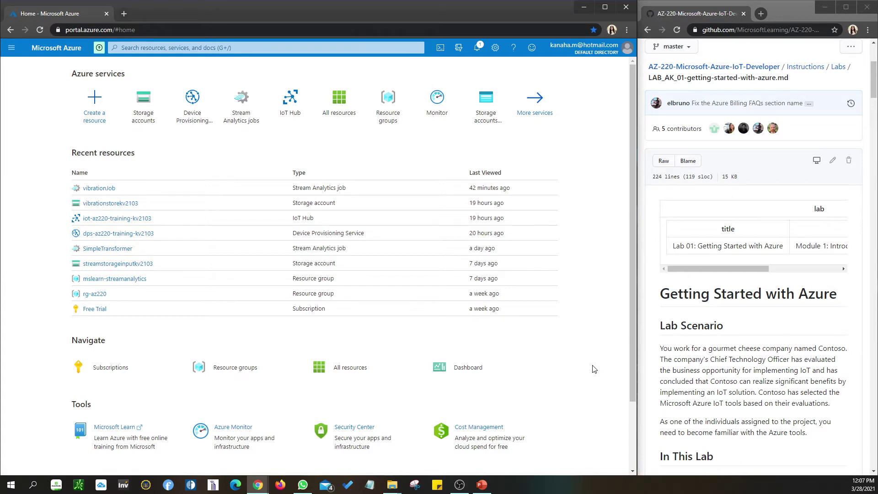
{"action": "scroll", "coordinate": [762, 342], "scroll_direction": "down", "scroll_amount": 1}
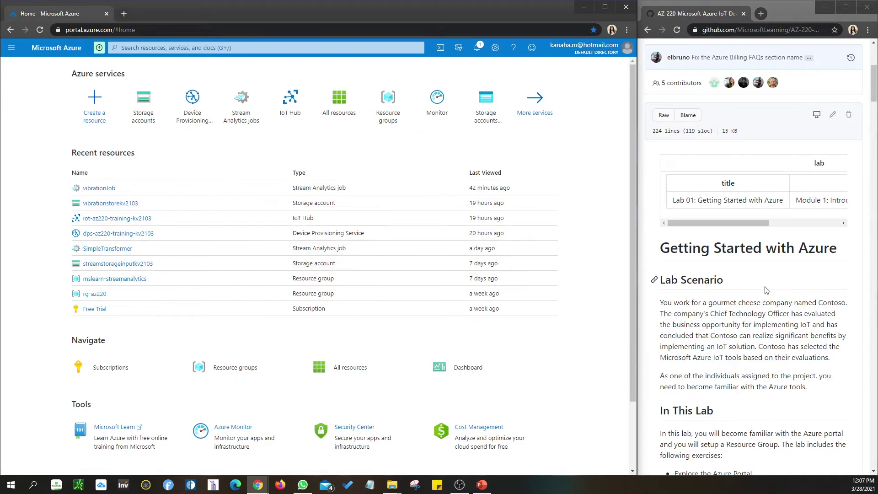
{"action": "scroll", "coordinate": [767, 291], "scroll_direction": "down", "scroll_amount": 6}
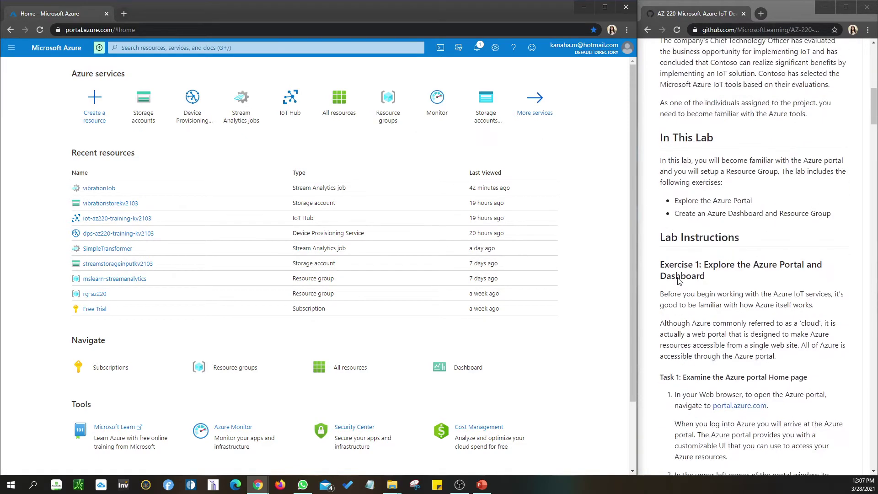
{"action": "left_click_drag", "start_coordinate": [677, 202], "coordinate": [757, 203]}
{"action": "left_click_drag", "start_coordinate": [675, 212], "coordinate": [836, 218]}
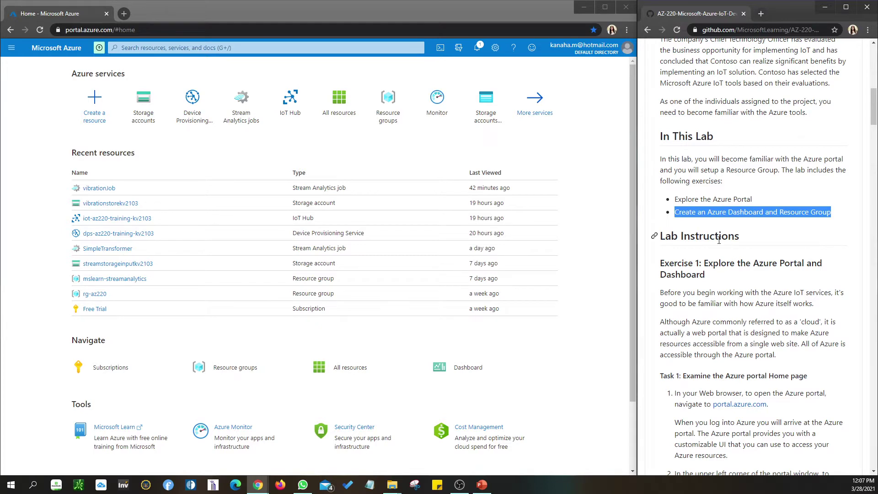
{"action": "left_click", "coordinate": [700, 201]}
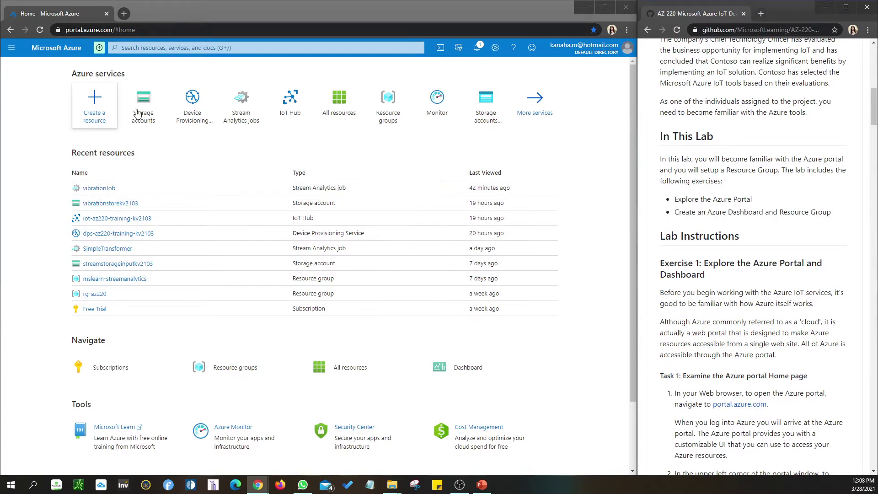
{"action": "scroll", "coordinate": [720, 284], "scroll_direction": "down", "scroll_amount": 4}
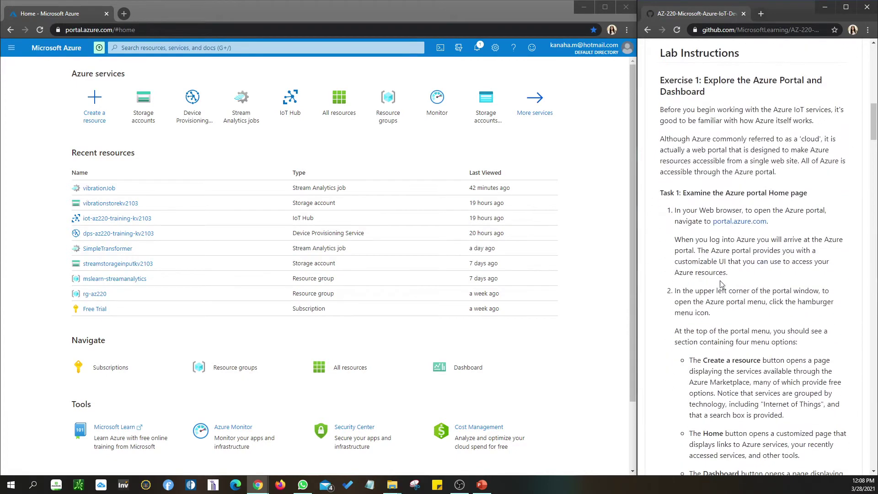
{"action": "scroll", "coordinate": [721, 283], "scroll_direction": "up", "scroll_amount": 2}
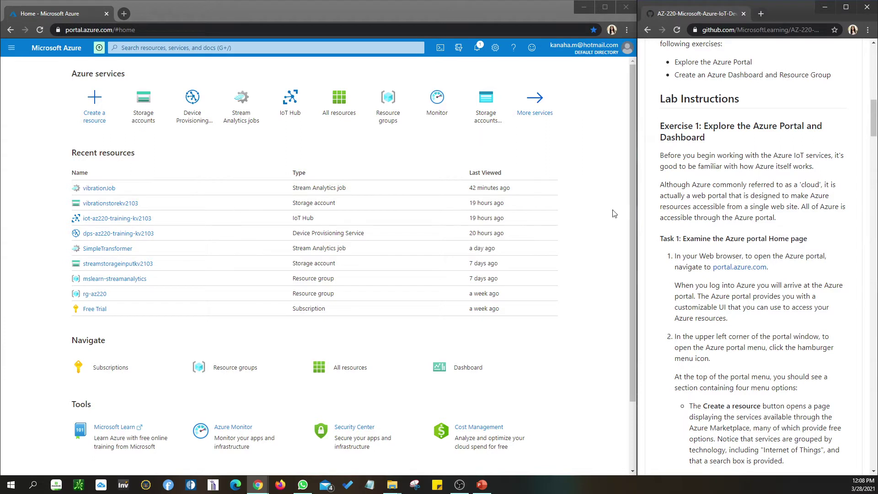
Step: Widen the Azure portal window slightly and read the Task 1 instructions about the portal menu options
{"action": "left_click_drag", "start_coordinate": [637, 246], "coordinate": [684, 247]}
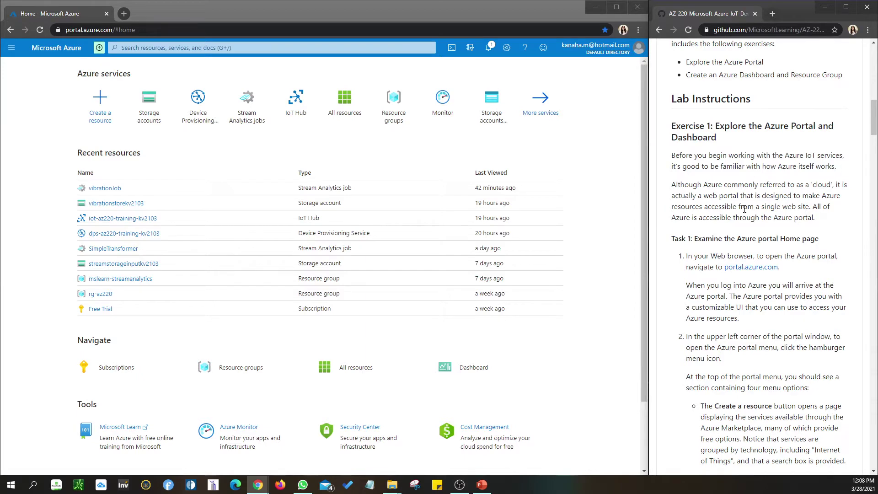
{"action": "scroll", "coordinate": [741, 214], "scroll_direction": "down", "scroll_amount": 3}
{"action": "scroll", "coordinate": [744, 209], "scroll_direction": "down", "scroll_amount": 1}
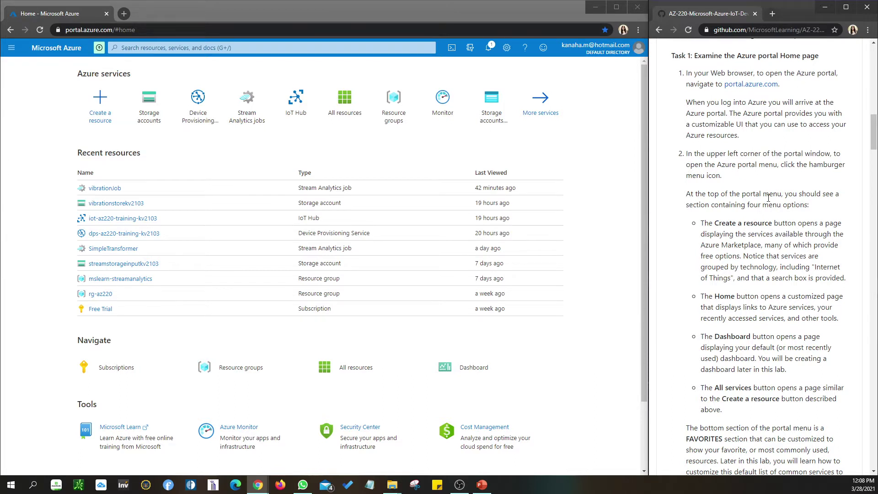
{"action": "scroll", "coordinate": [768, 202], "scroll_direction": "down", "scroll_amount": 1}
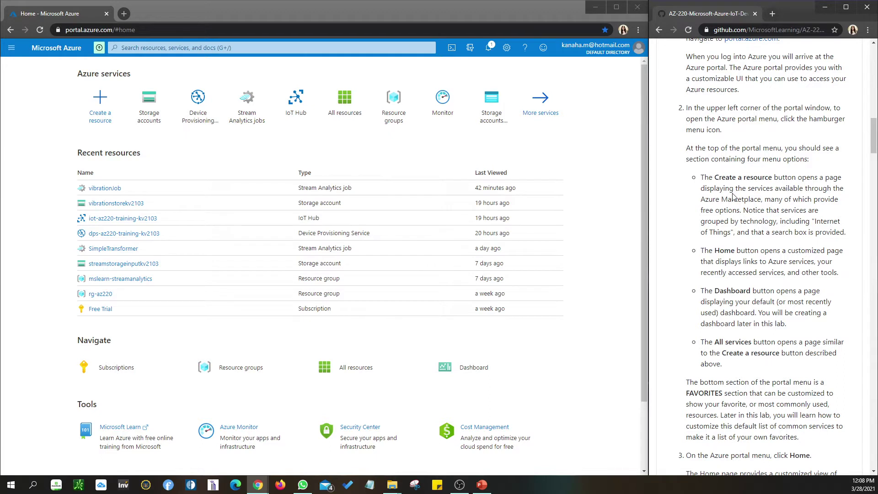
Step: Read the lab's description of the four portal menu options and open the Azure portal menu to compare them
{"action": "scroll", "coordinate": [732, 198], "scroll_direction": "down", "scroll_amount": 1}
{"action": "scroll", "coordinate": [732, 198], "scroll_direction": "up", "scroll_amount": 1}
{"action": "scroll", "coordinate": [732, 198], "scroll_direction": "up", "scroll_amount": 1}
{"action": "scroll", "coordinate": [732, 198], "scroll_direction": "down", "scroll_amount": 2}
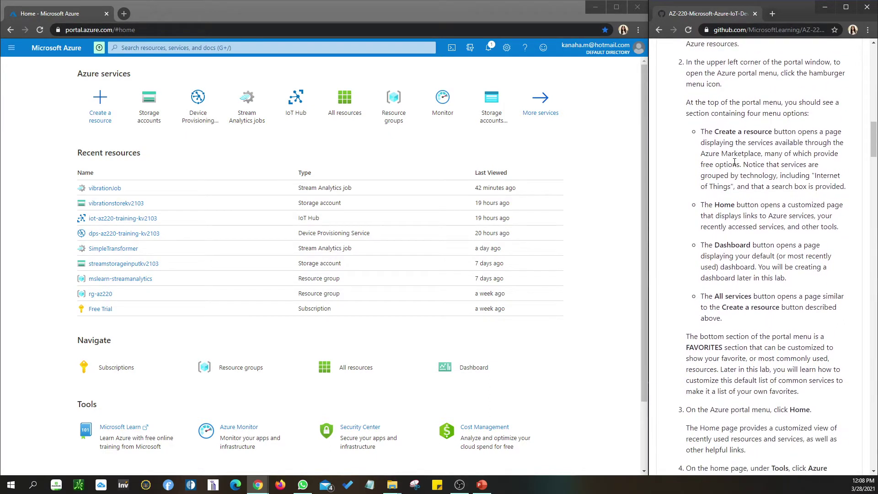
{"action": "left_click", "coordinate": [12, 51]}
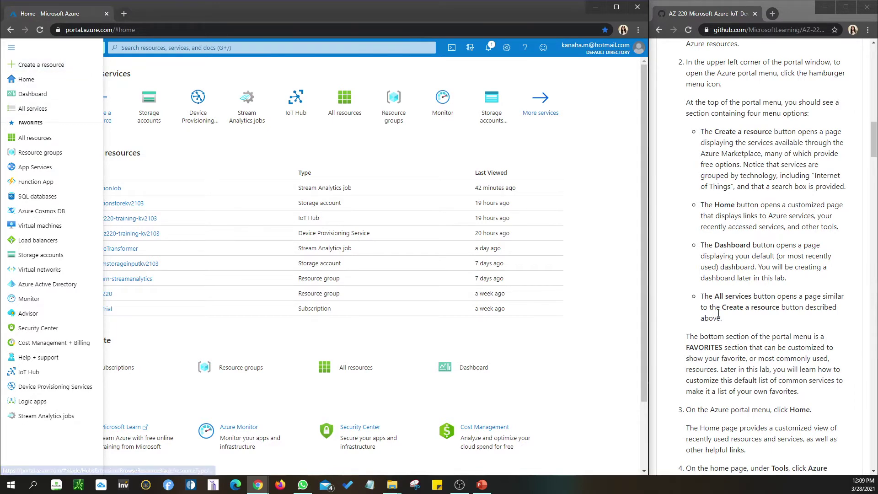
Step: Read lab steps 3 to 5 and go to the Azure portal's Home page
{"action": "scroll", "coordinate": [718, 314], "scroll_direction": "down", "scroll_amount": 5}
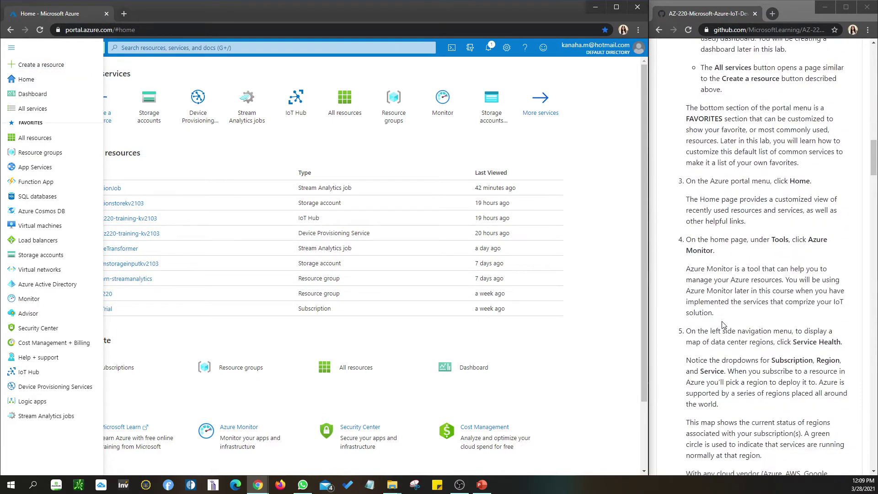
{"action": "scroll", "coordinate": [721, 323], "scroll_direction": "down", "scroll_amount": 1}
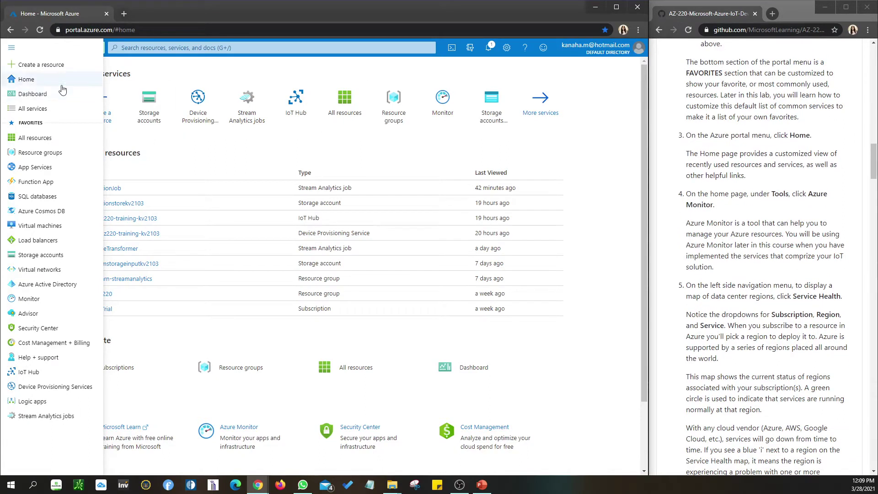
{"action": "left_click", "coordinate": [41, 85]}
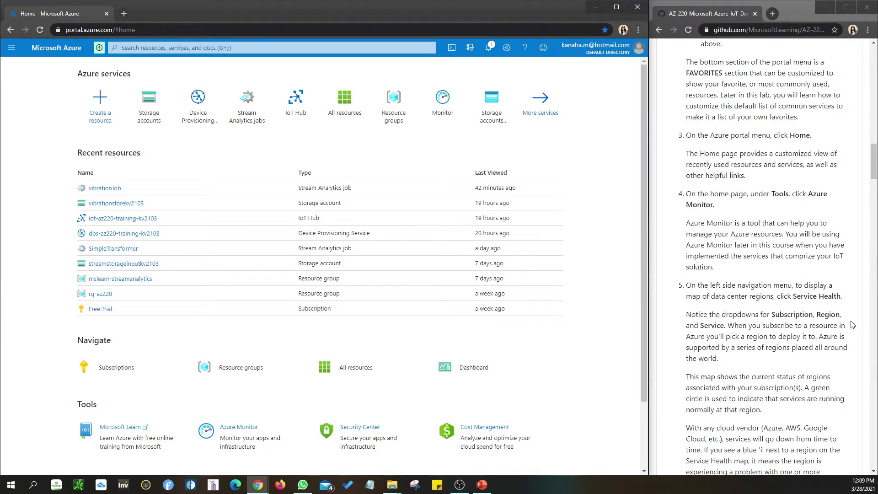
Step: Review the portal menu entries and look through the Home page sections from Azure services down to Useful links
{"action": "scroll", "coordinate": [686, 281], "scroll_direction": "down", "scroll_amount": 2}
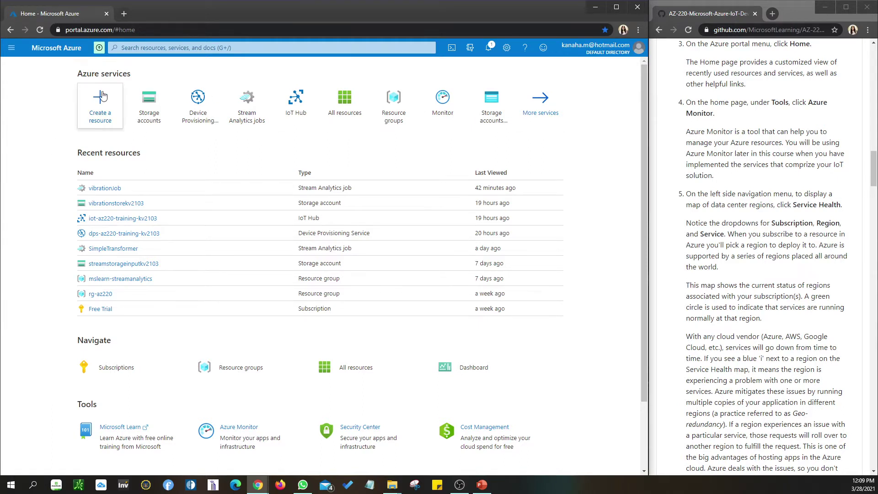
{"action": "left_click", "coordinate": [10, 49]}
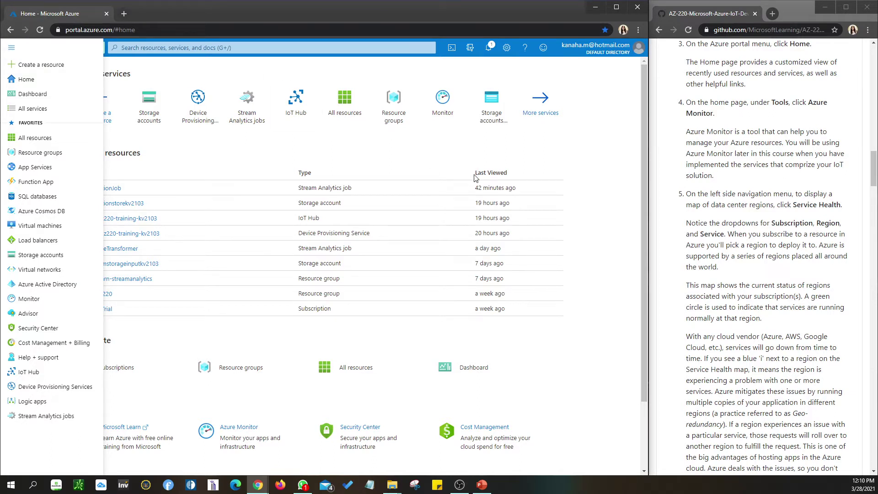
{"action": "left_click", "coordinate": [596, 167]}
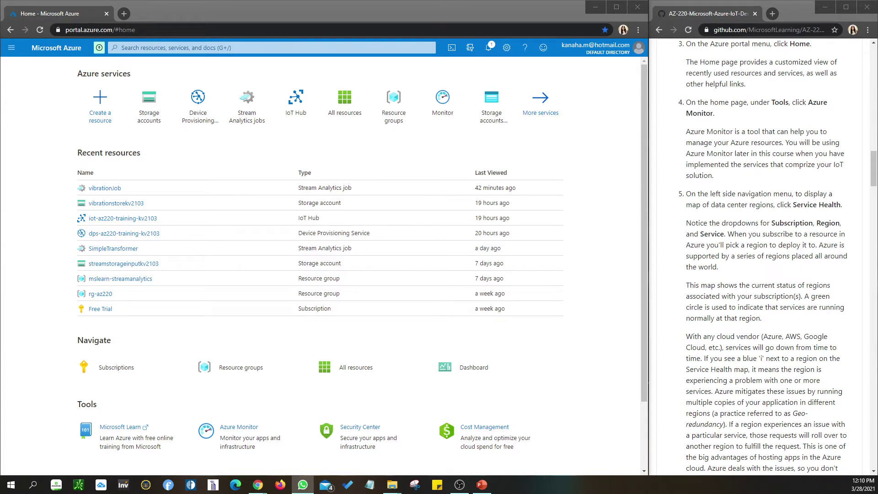
{"action": "key", "text": "alt+Tab"}
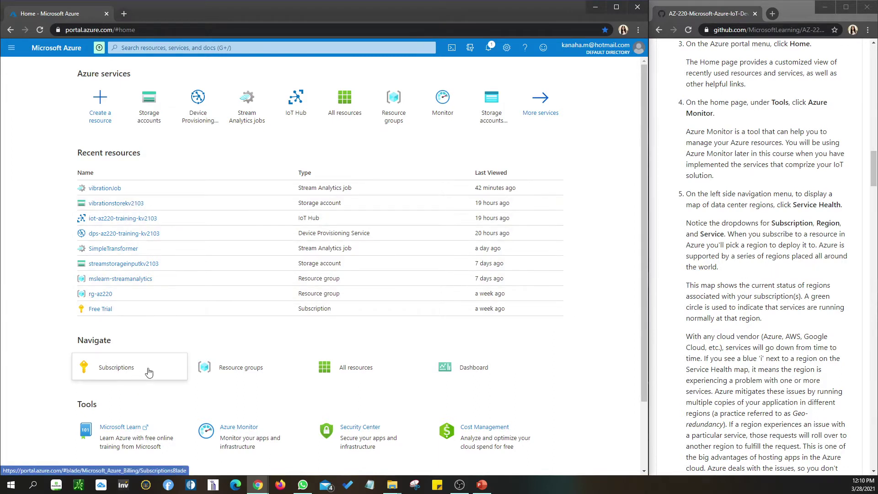
{"action": "scroll", "coordinate": [207, 369], "scroll_direction": "down", "scroll_amount": 1}
{"action": "scroll", "coordinate": [207, 369], "scroll_direction": "down", "scroll_amount": 1}
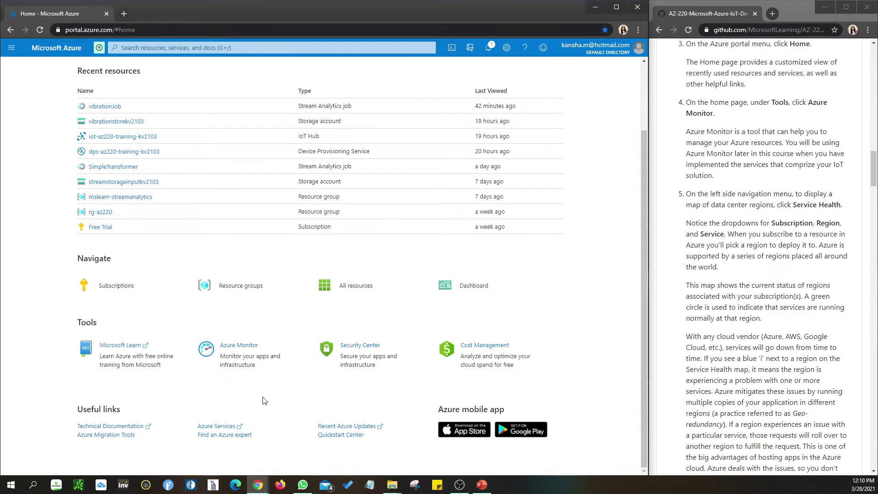
{"action": "scroll", "coordinate": [210, 386], "scroll_direction": "up", "scroll_amount": 2}
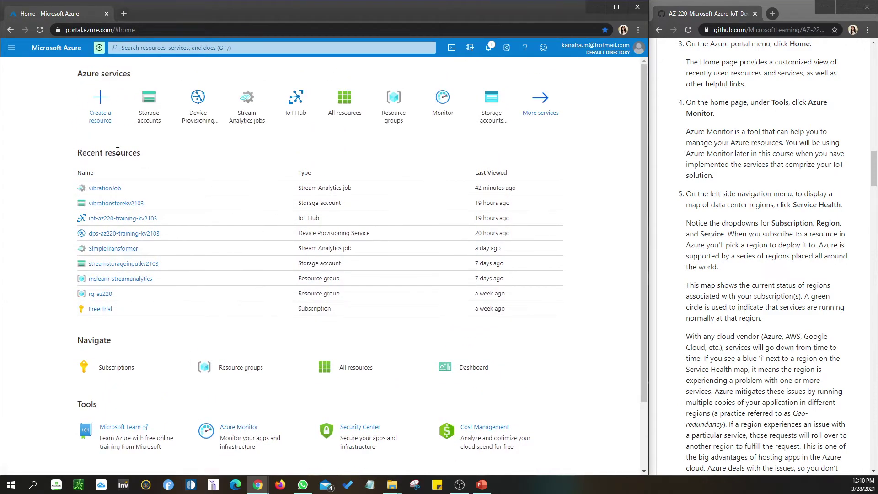
Step: View the All services overview, and search the portal for "service" to open Service Health
{"action": "left_click", "coordinate": [540, 105]}
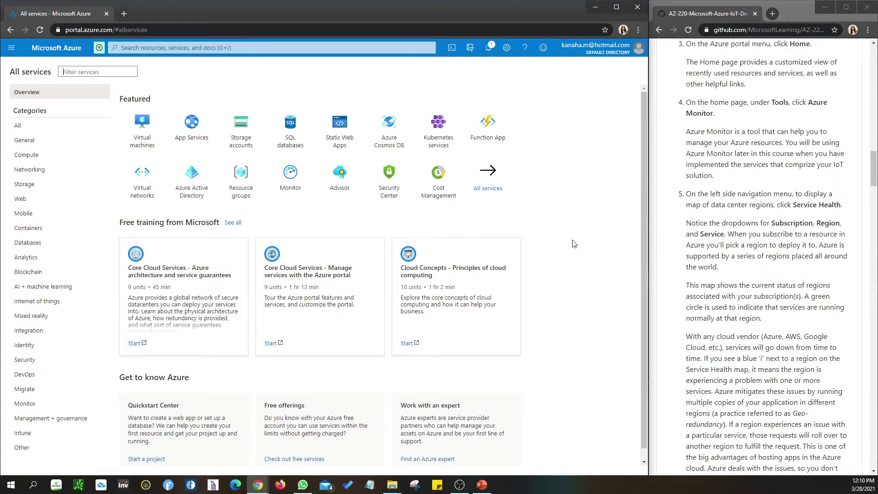
{"action": "scroll", "coordinate": [574, 244], "scroll_direction": "down", "scroll_amount": 1}
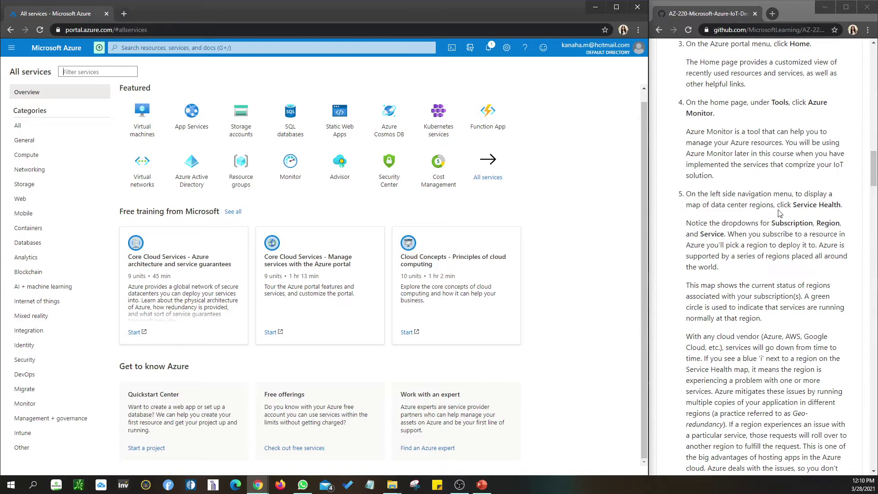
{"action": "left_click", "coordinate": [241, 48]}
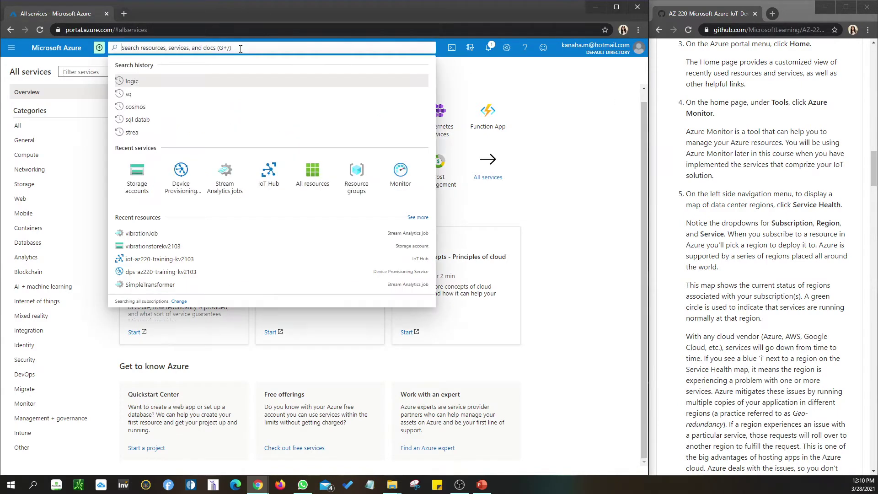
{"action": "type", "text": "service"}
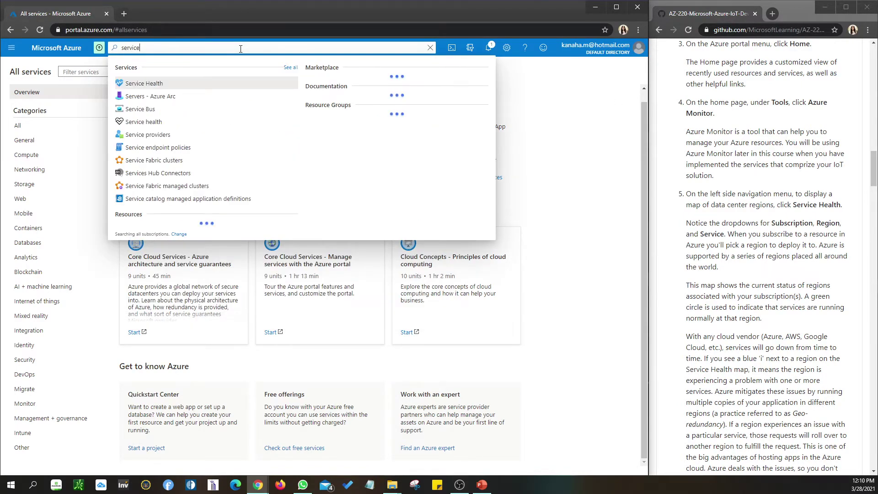
{"action": "left_click", "coordinate": [153, 82]}
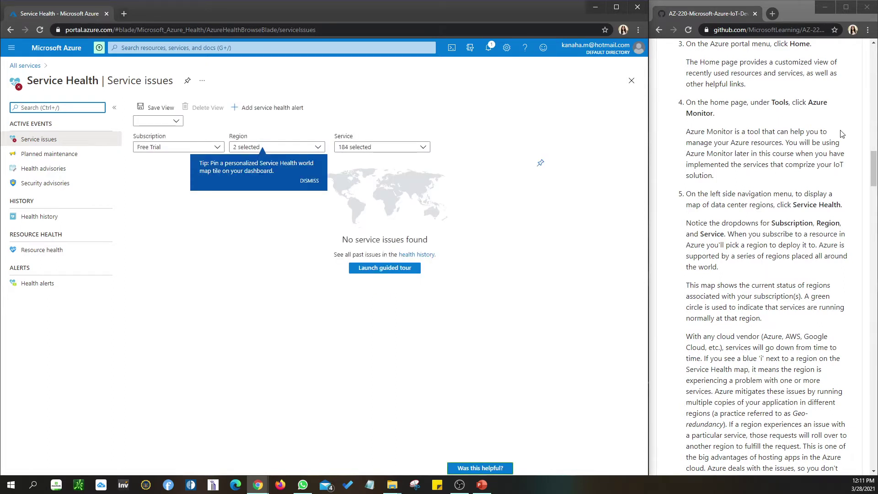
Step: Check the regions available in Service Health's Region filter and read the lab's explanation of regions and geo-redundancy
{"action": "left_click", "coordinate": [318, 147]}
{"action": "left_click_drag", "start_coordinate": [322, 237], "coordinate": [320, 348]}
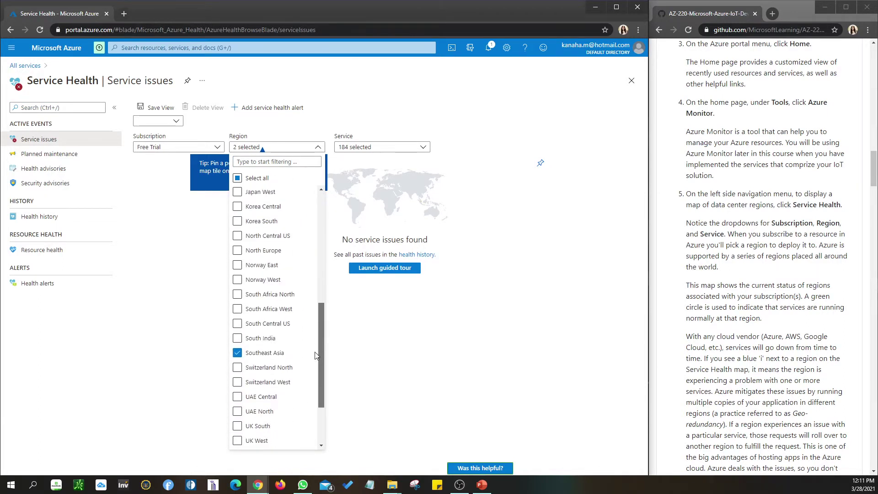
{"action": "left_click", "coordinate": [514, 308]}
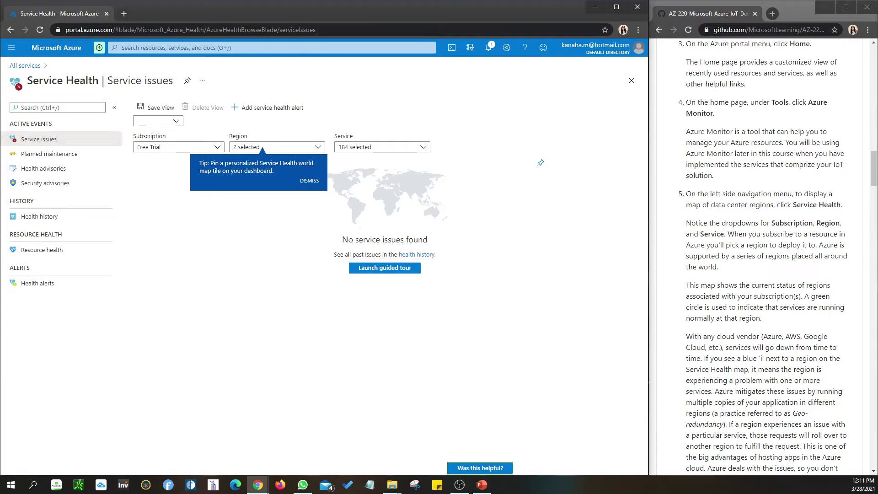
{"action": "scroll", "coordinate": [818, 252], "scroll_direction": "down", "scroll_amount": 3}
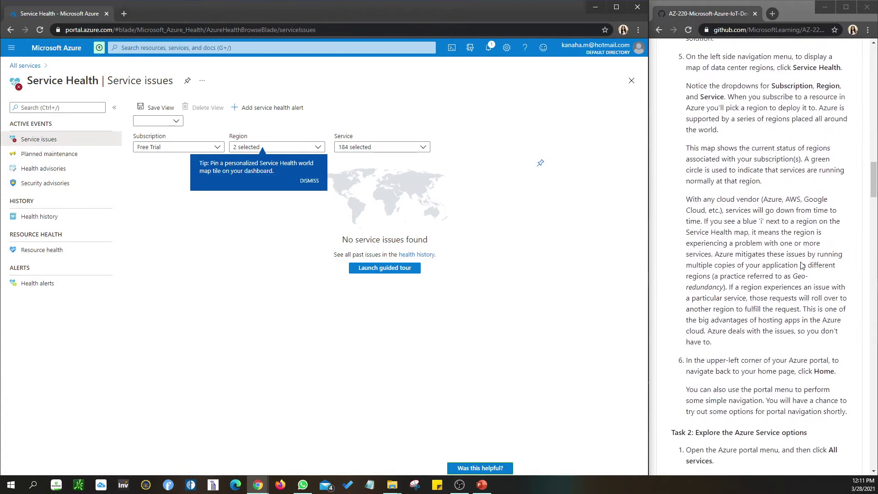
{"action": "scroll", "coordinate": [801, 265], "scroll_direction": "up", "scroll_amount": 1}
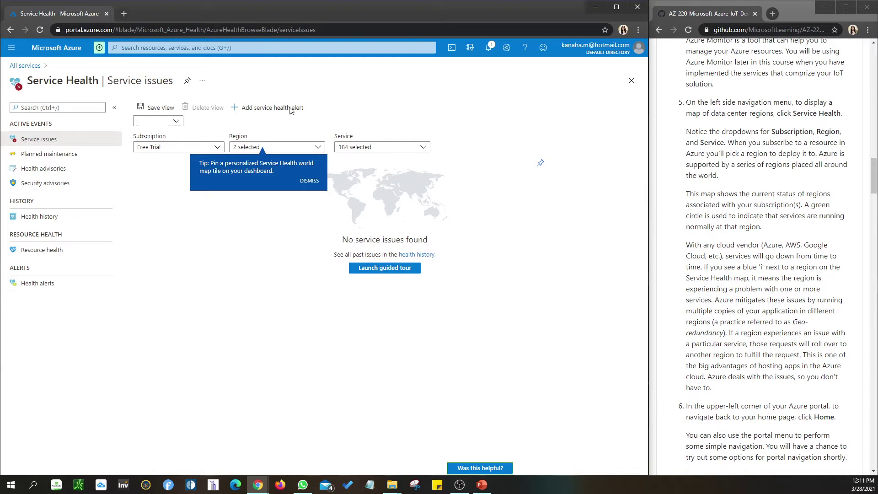
Step: Dismiss the tip about pinning a world map tile and review which regions are selected in the Region filter
{"action": "left_click", "coordinate": [309, 181]}
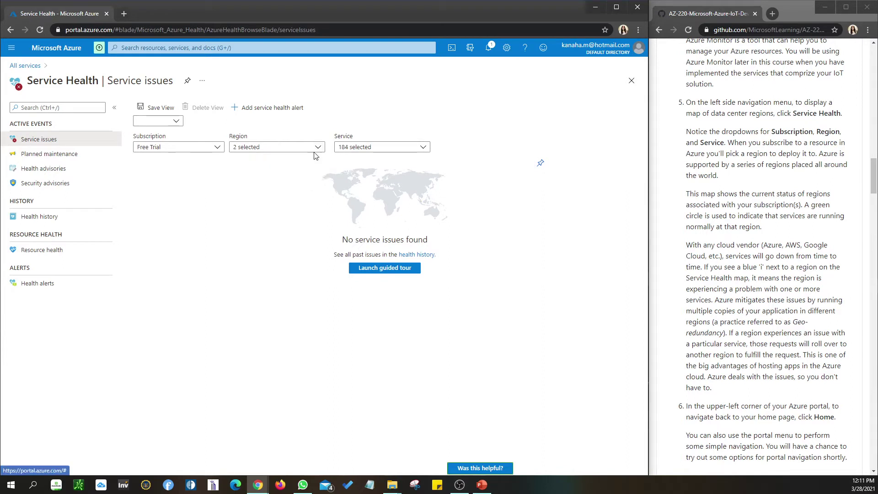
{"action": "left_click", "coordinate": [316, 147]}
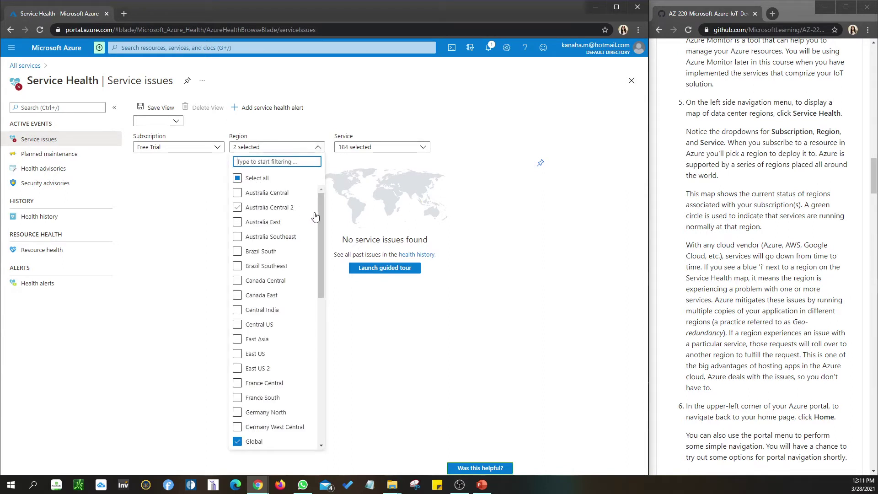
{"action": "left_click_drag", "start_coordinate": [319, 213], "coordinate": [316, 289]}
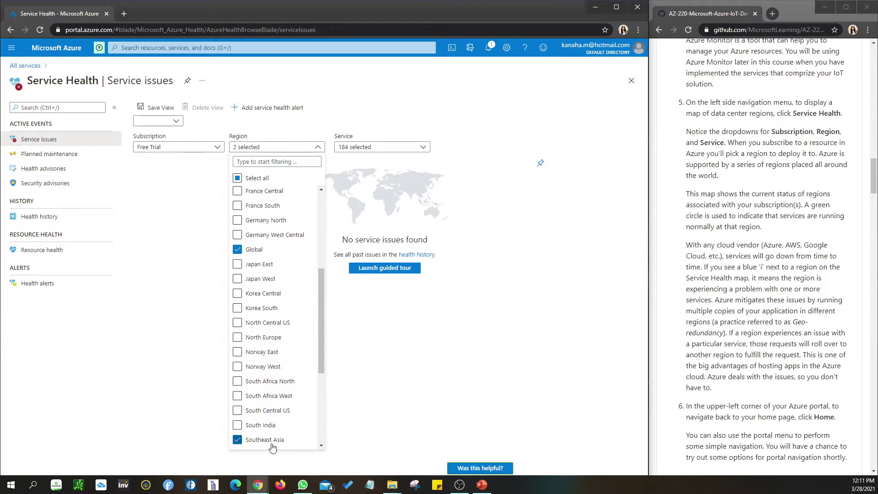
{"action": "left_click", "coordinate": [369, 420]}
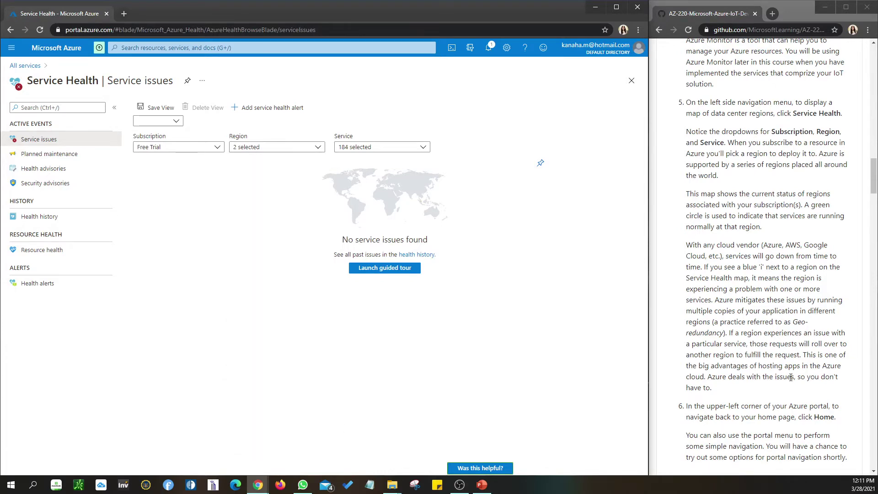
Step: Read lab step 6, return to the portal's Home page and check the Service Health entry under Azure services
{"action": "scroll", "coordinate": [810, 392], "scroll_direction": "down", "scroll_amount": 1}
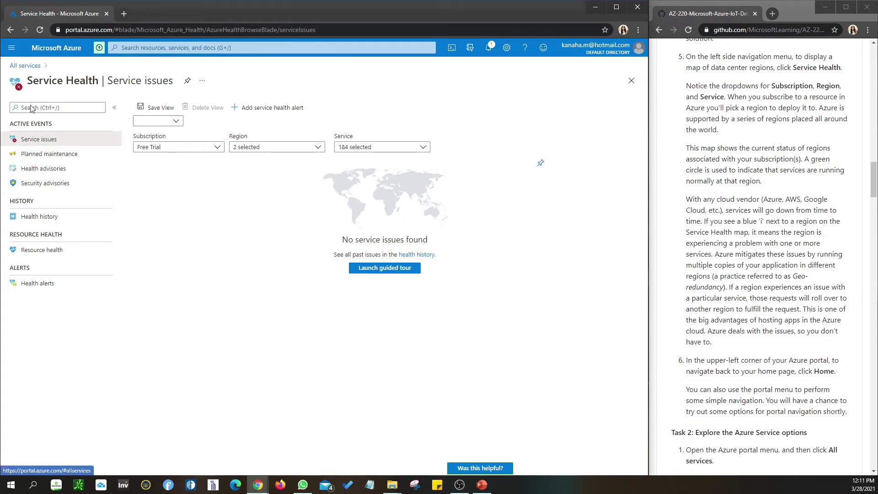
{"action": "left_click", "coordinate": [15, 54]}
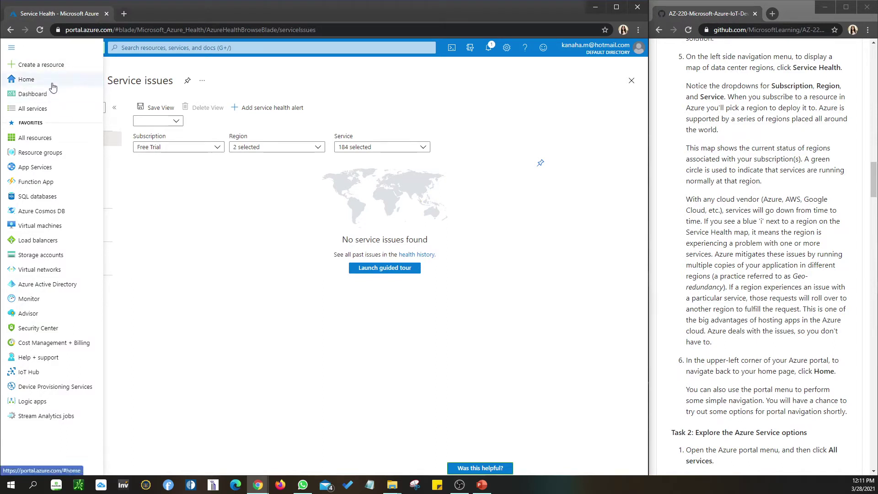
{"action": "left_click", "coordinate": [204, 236]}
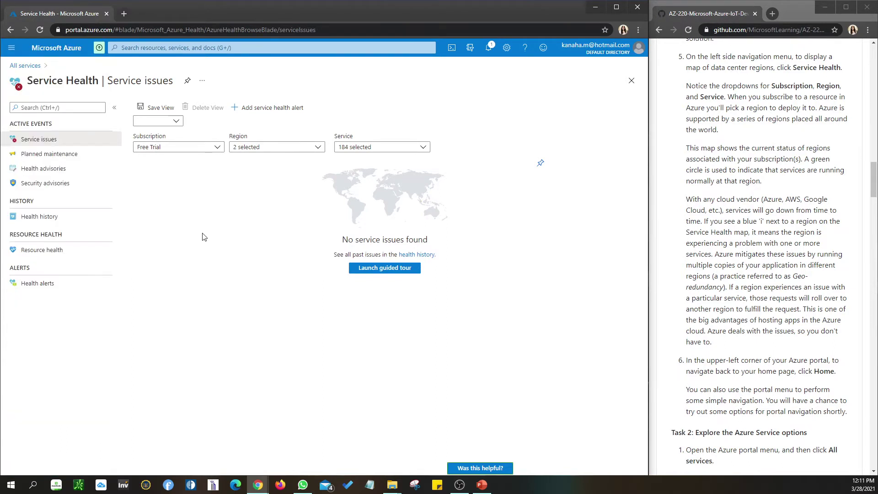
{"action": "left_click", "coordinate": [18, 65]}
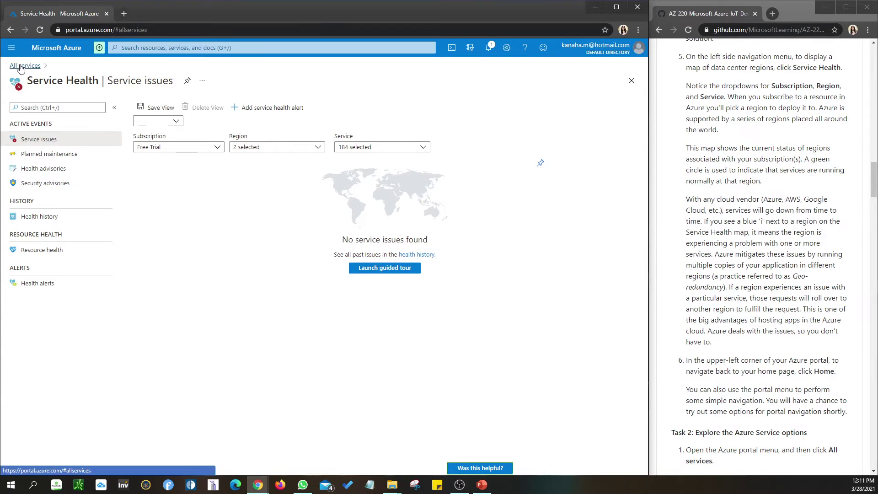
{"action": "left_click", "coordinate": [11, 48]}
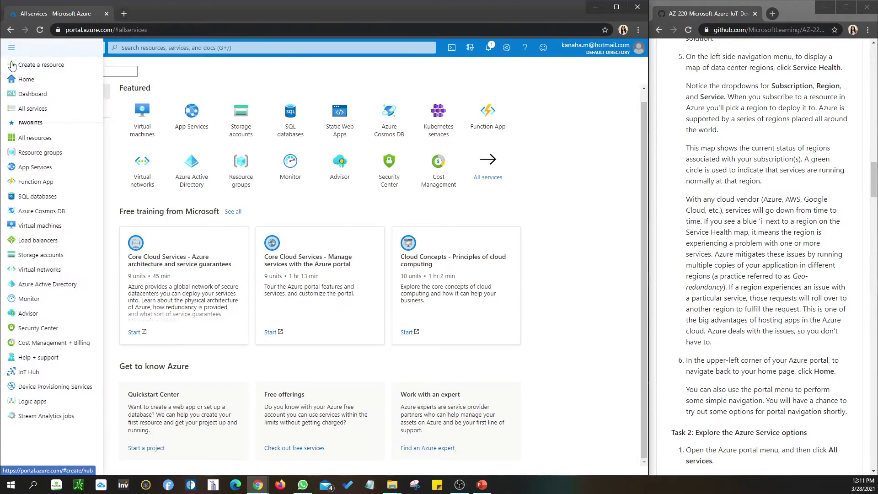
{"action": "left_click", "coordinate": [27, 79]}
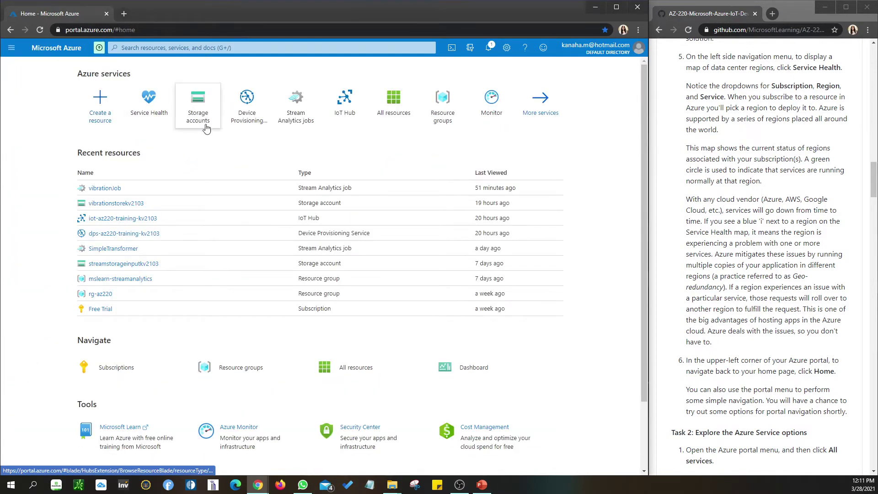
{"action": "mouse_move", "coordinate": [147, 103]}
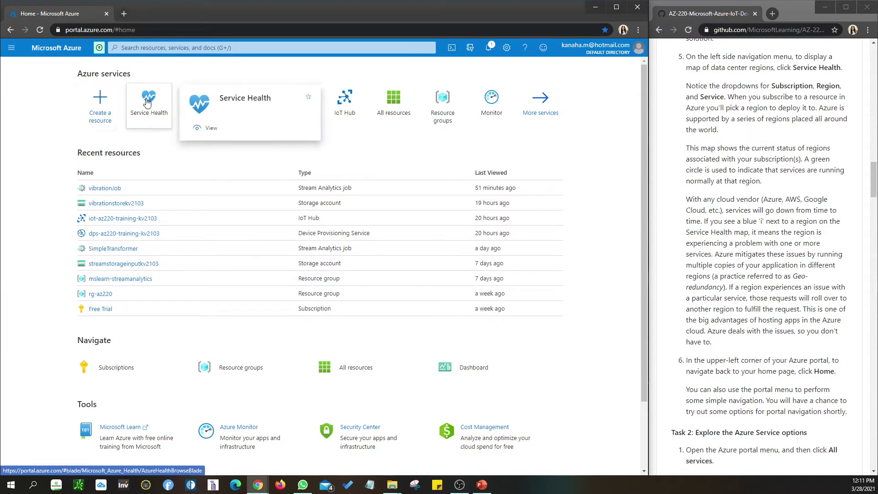
Step: Read the first Task 2 instructions on exploring Azure service options and open the All services page
{"action": "left_click", "coordinate": [718, 362]}
{"action": "scroll", "coordinate": [722, 359], "scroll_direction": "down", "scroll_amount": 1}
{"action": "scroll", "coordinate": [722, 359], "scroll_direction": "down", "scroll_amount": 5}
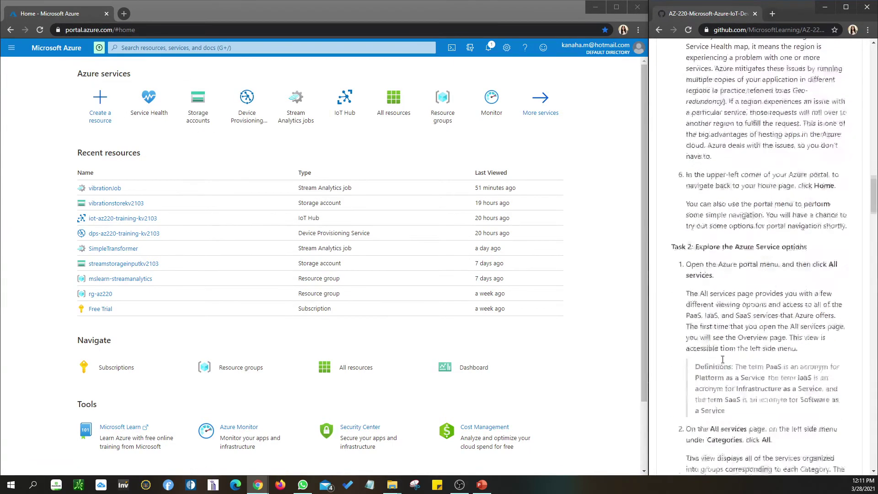
{"action": "scroll", "coordinate": [722, 358], "scroll_direction": "down", "scroll_amount": 1}
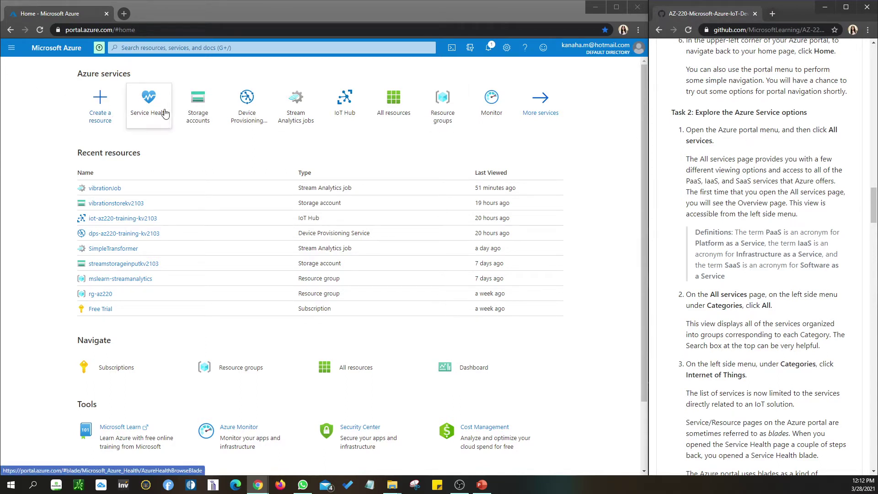
{"action": "left_click", "coordinate": [12, 47]}
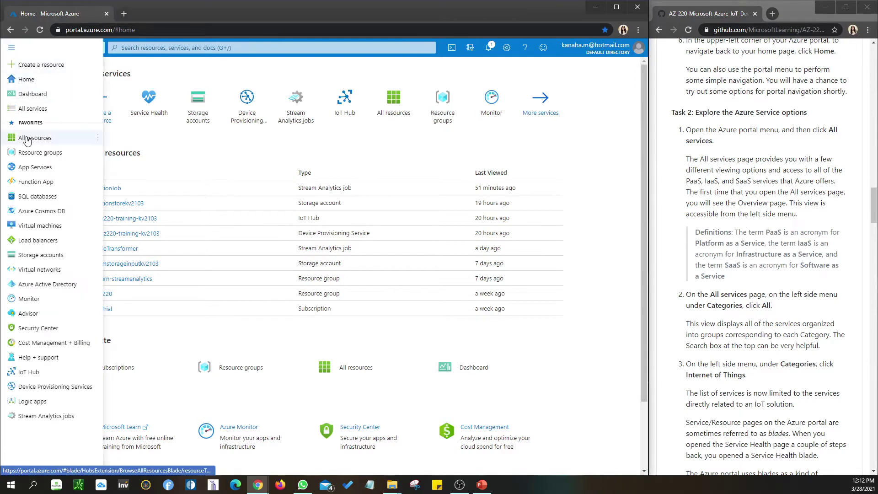
{"action": "left_click", "coordinate": [41, 108]}
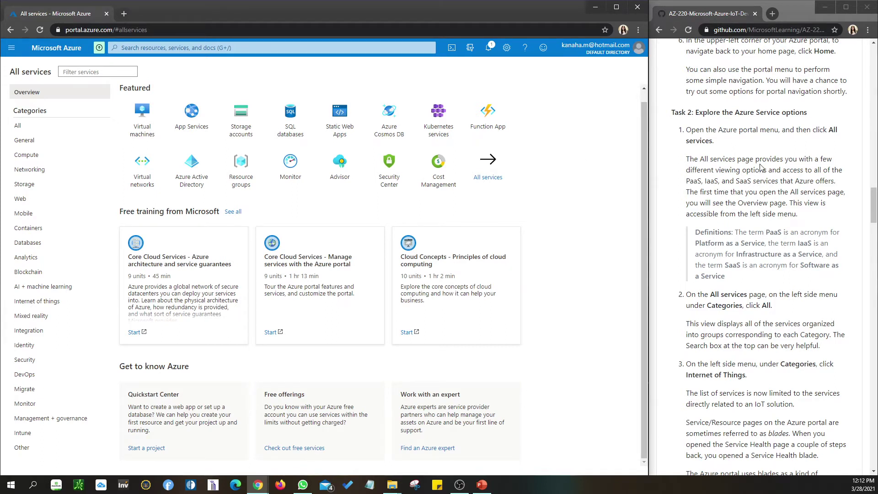
Step: Read lab step 2, show the All category on the All services page and look through its grouped services
{"action": "scroll", "coordinate": [752, 206], "scroll_direction": "down", "scroll_amount": 1}
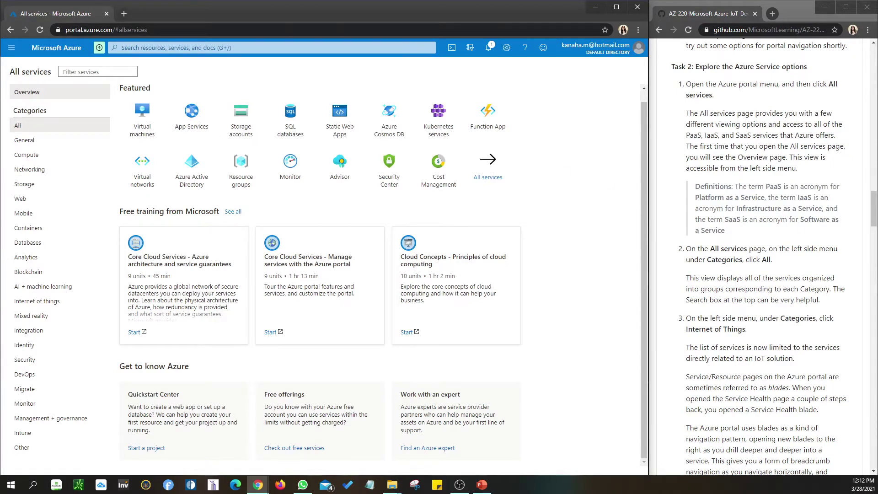
{"action": "scroll", "coordinate": [835, 322], "scroll_direction": "down", "scroll_amount": 2}
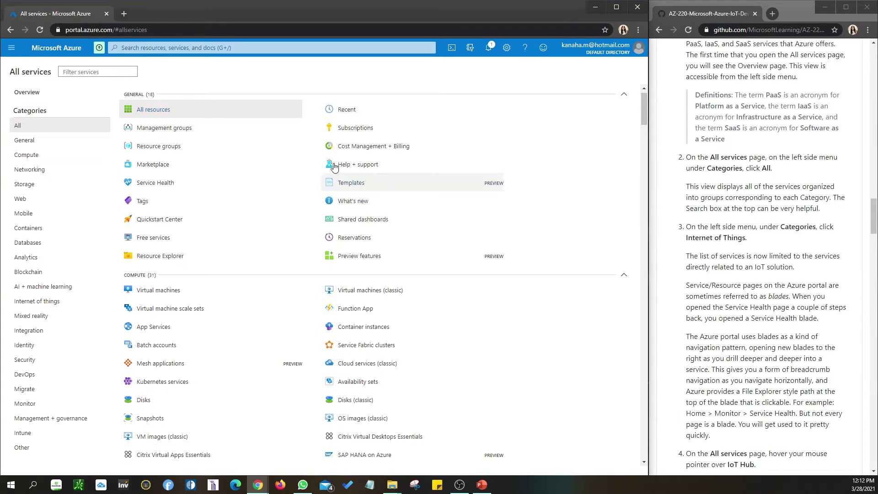
{"action": "scroll", "coordinate": [210, 243], "scroll_direction": "down", "scroll_amount": 2}
{"action": "scroll", "coordinate": [210, 242], "scroll_direction": "down", "scroll_amount": 4}
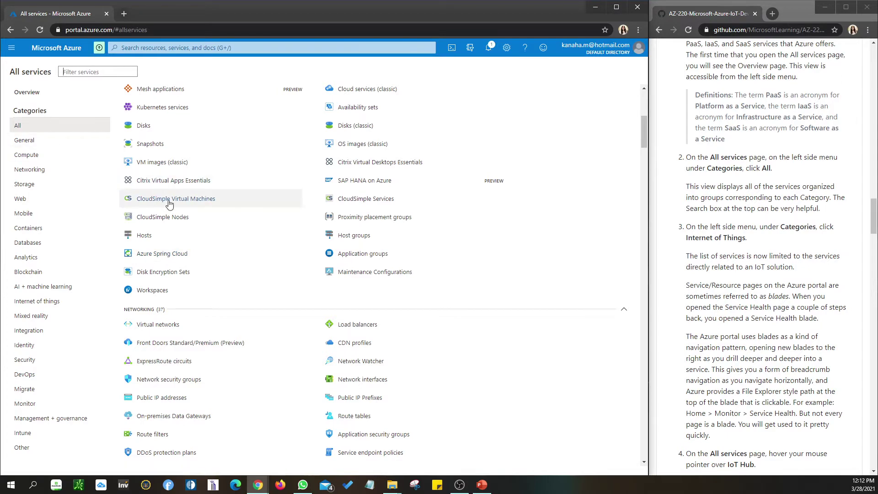
{"action": "scroll", "coordinate": [192, 261], "scroll_direction": "down", "scroll_amount": 1}
{"action": "scroll", "coordinate": [192, 264], "scroll_direction": "up", "scroll_amount": 7}
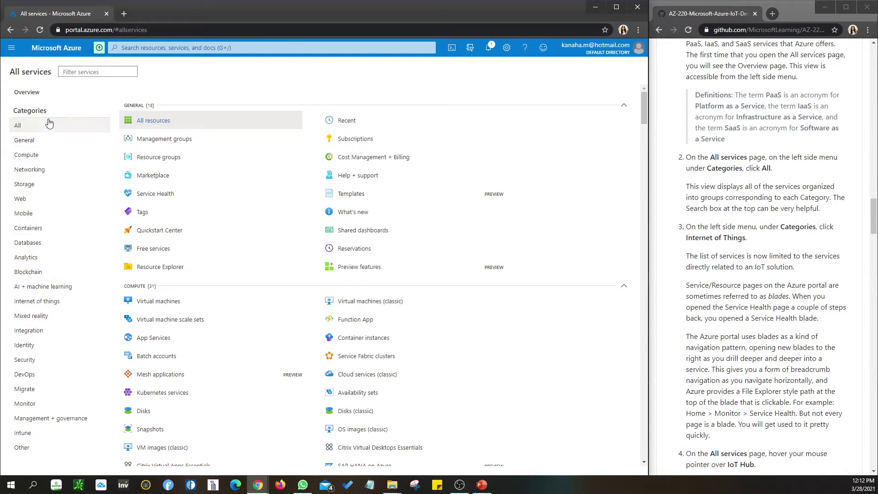
Step: Limit the service list to the Internet of things category and read lab steps 3 and 4
{"action": "left_click", "coordinate": [39, 303]}
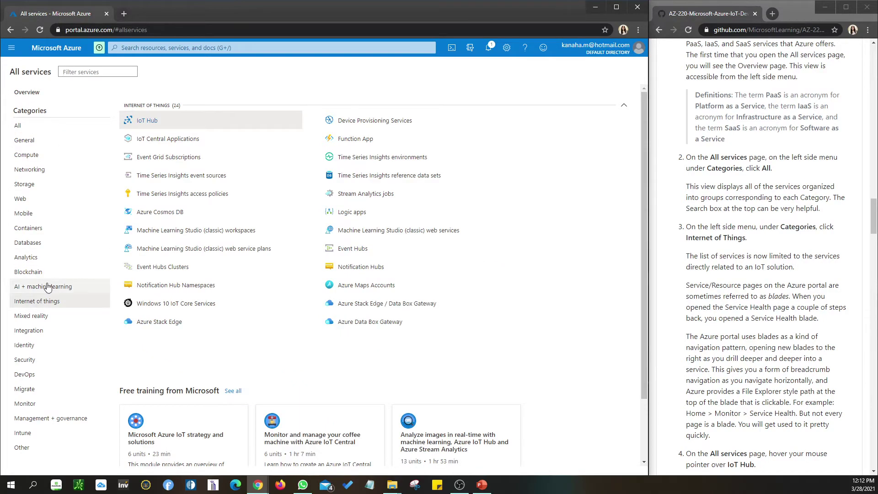
{"action": "scroll", "coordinate": [753, 279], "scroll_direction": "down", "scroll_amount": 2}
{"action": "scroll", "coordinate": [752, 279], "scroll_direction": "down", "scroll_amount": 1}
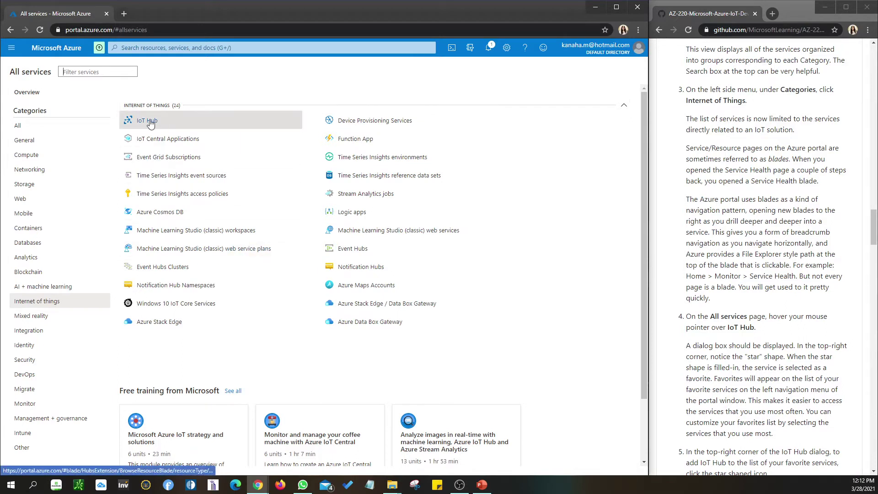
Step: Check the favorite star on the IoT Hub info card against lab steps 4 and 5
{"action": "mouse_move", "coordinate": [150, 124]}
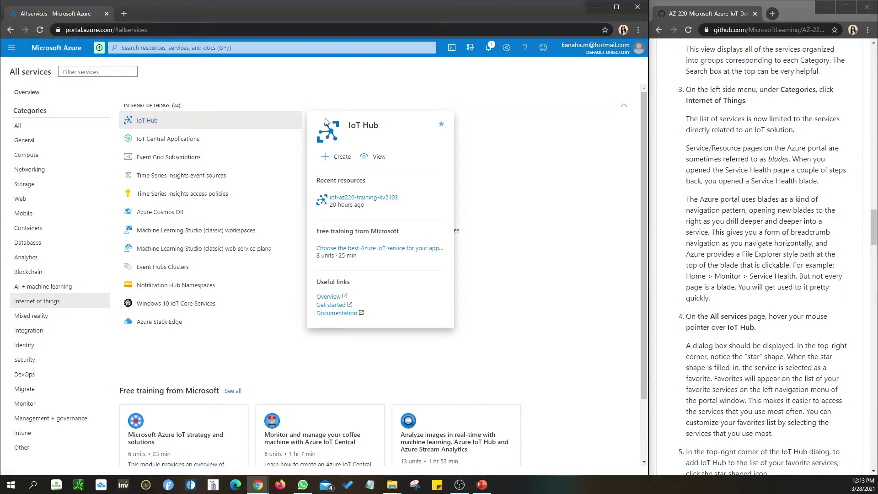
{"action": "left_click", "coordinate": [441, 124]}
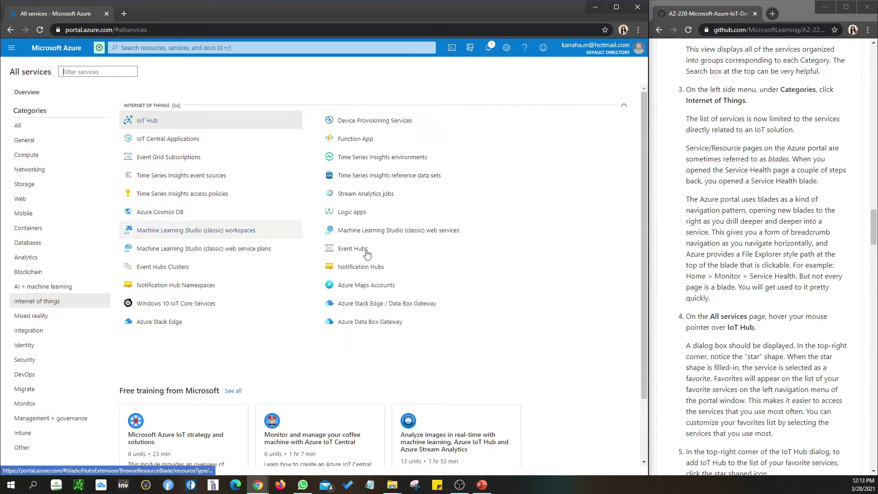
{"action": "scroll", "coordinate": [751, 364], "scroll_direction": "down", "scroll_amount": 3}
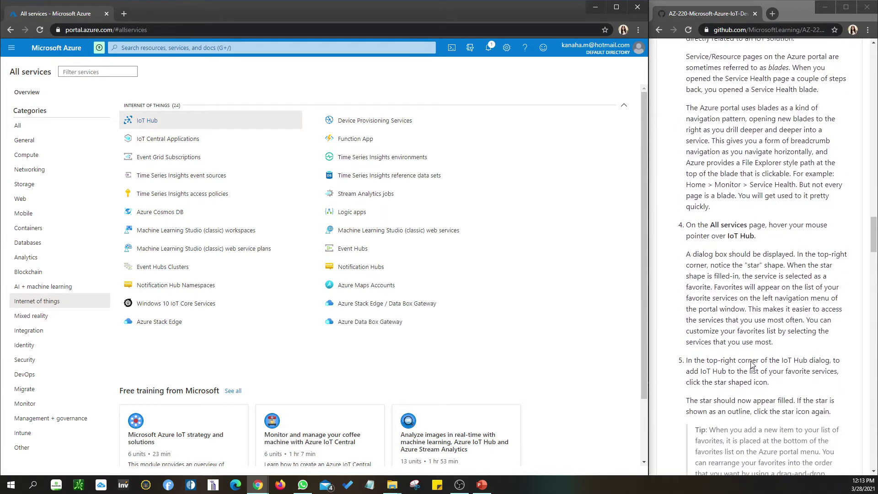
{"action": "scroll", "coordinate": [751, 365], "scroll_direction": "down", "scroll_amount": 1}
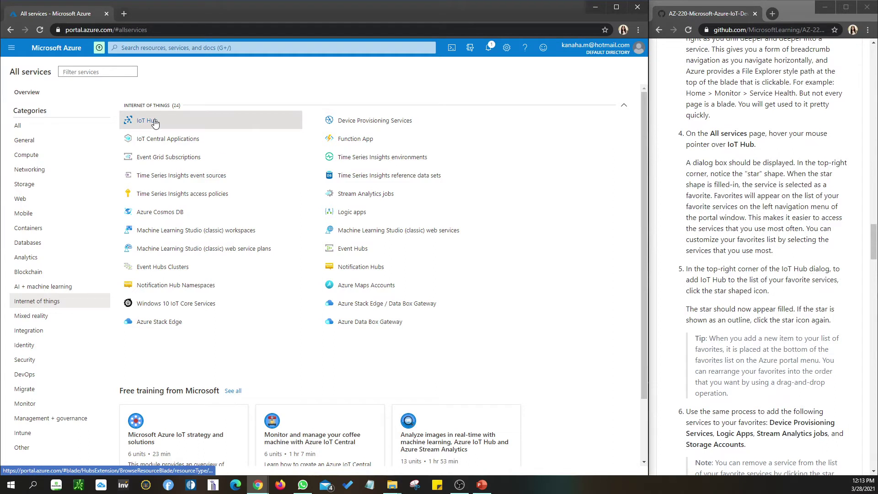
{"action": "mouse_move", "coordinate": [154, 123]}
{"action": "mouse_move", "coordinate": [365, 137]}
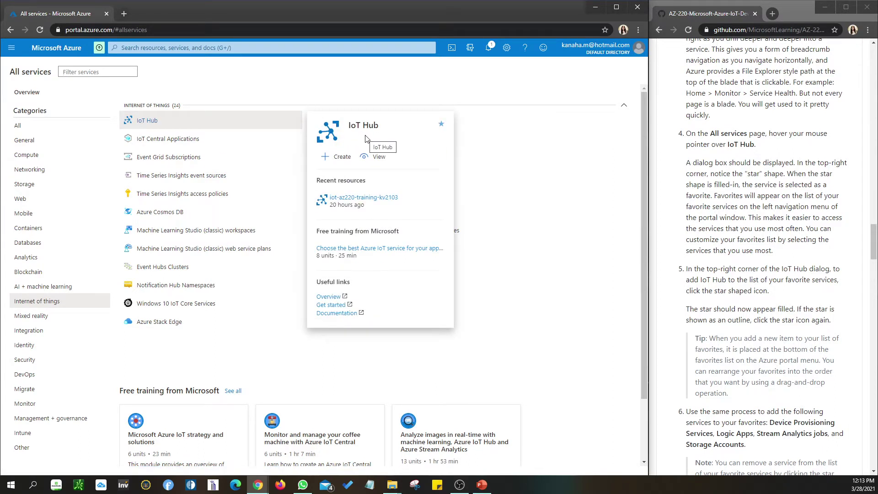
Step: Read lab step 6 and check the favorite status of Device Provisioning Services, Stream Analytics jobs and Logic apps
{"action": "scroll", "coordinate": [838, 266], "scroll_direction": "down", "scroll_amount": 4}
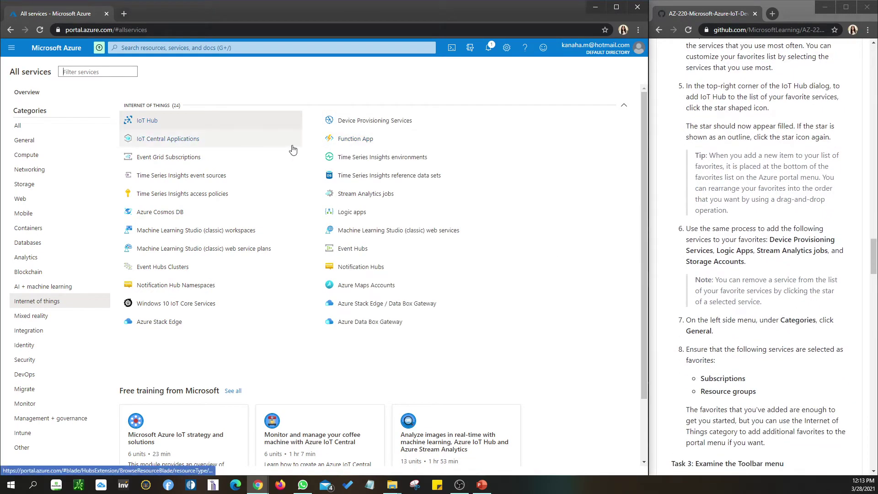
{"action": "mouse_move", "coordinate": [293, 148]}
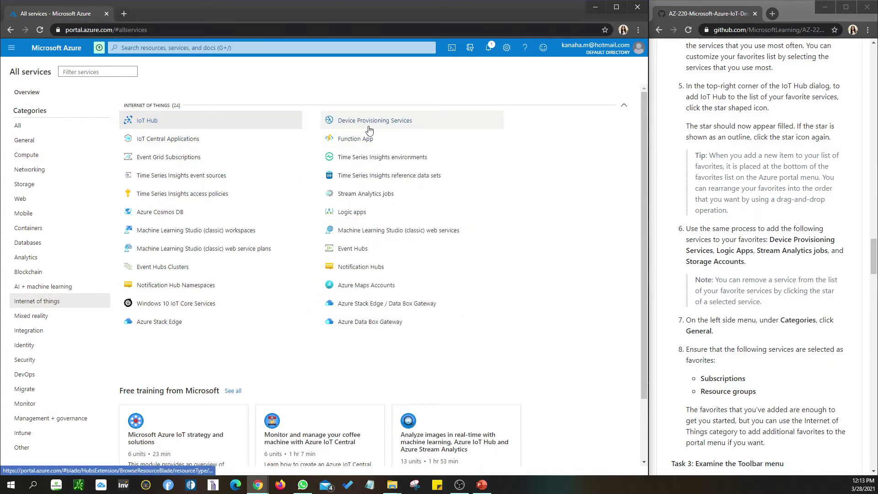
{"action": "mouse_move", "coordinate": [315, 126]}
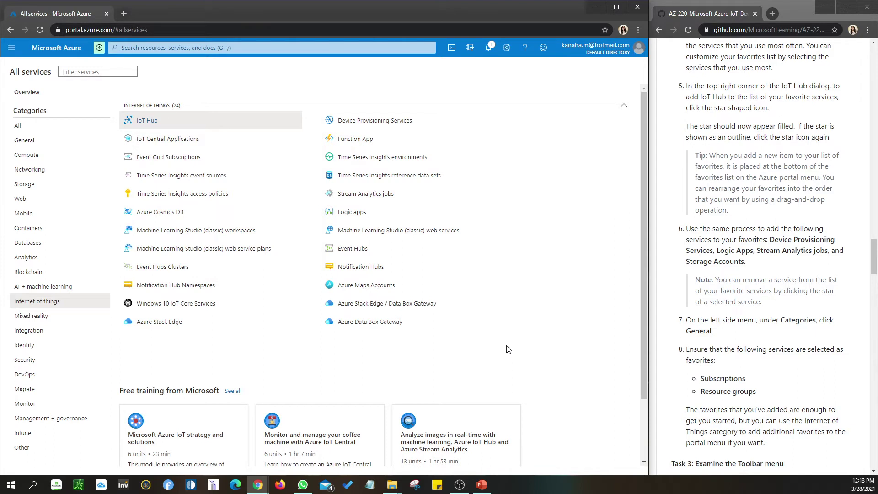
{"action": "mouse_move", "coordinate": [389, 196]}
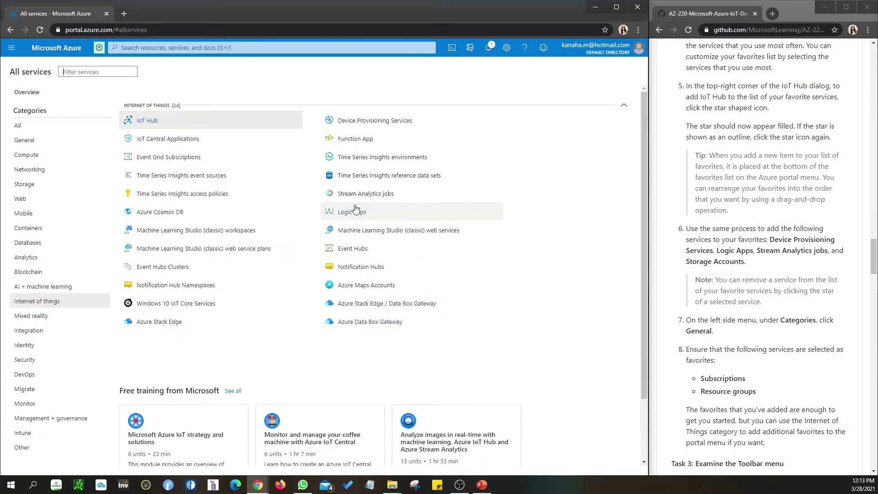
{"action": "mouse_move", "coordinate": [356, 210]}
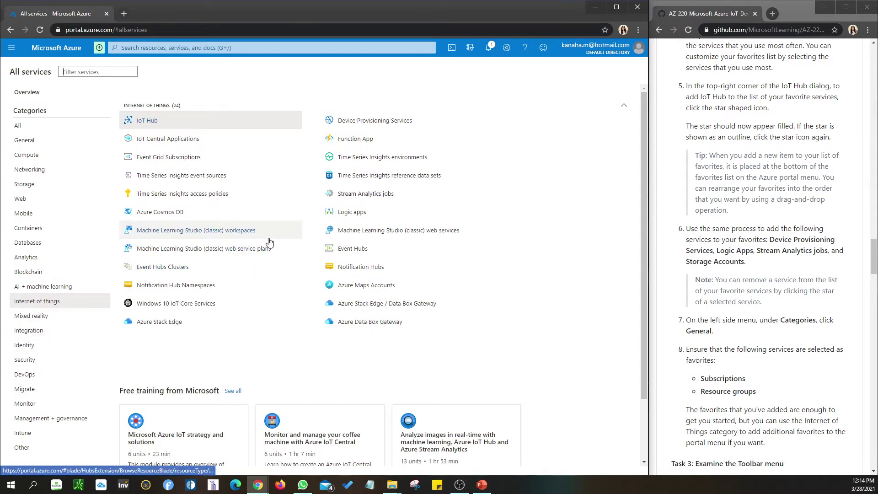
{"action": "mouse_move", "coordinate": [269, 242]}
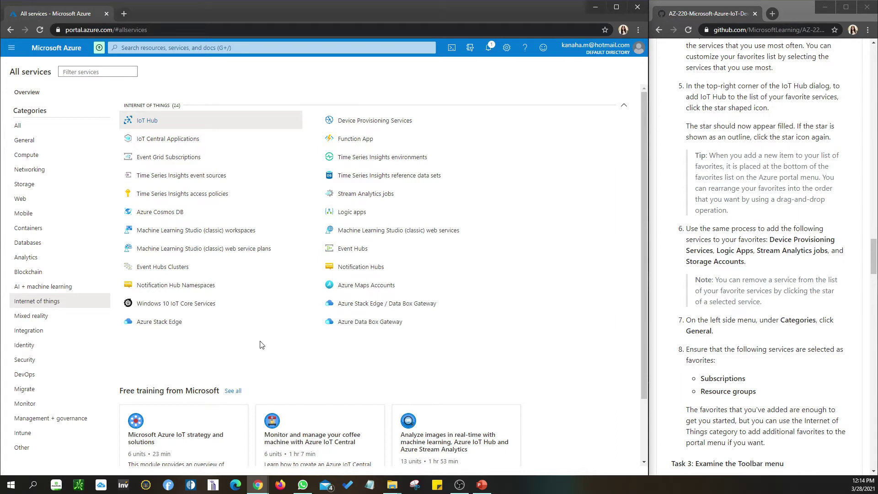
Step: Open Storage accounts from the portal search's recent services, return to All services and look over the Internet of things list
{"action": "left_click", "coordinate": [161, 46]}
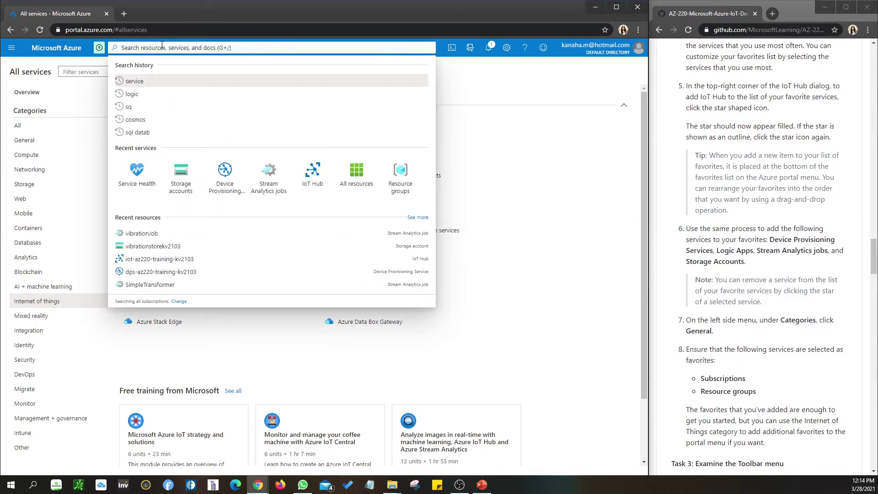
{"action": "left_click", "coordinate": [184, 184]}
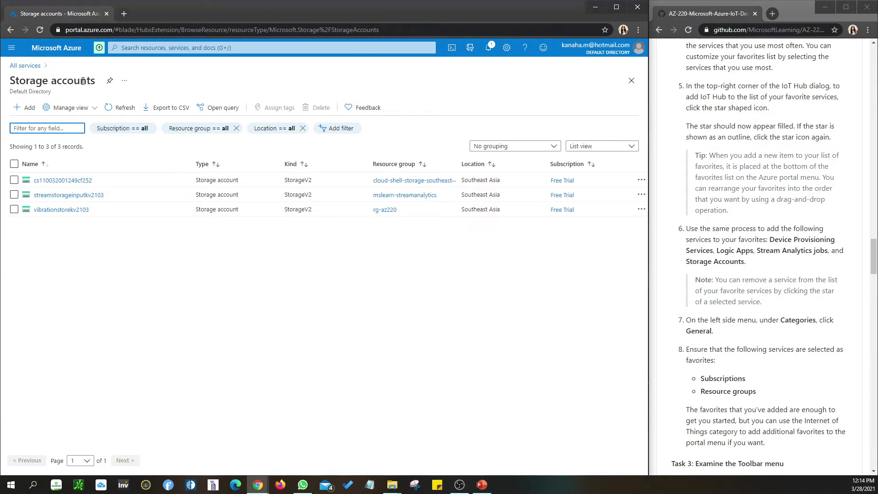
{"action": "left_click", "coordinate": [28, 66]}
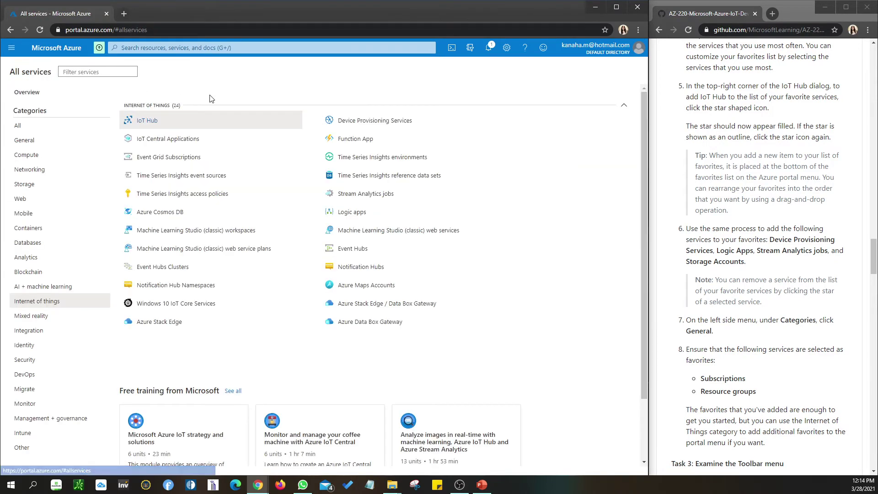
{"action": "scroll", "coordinate": [222, 298], "scroll_direction": "down", "scroll_amount": 2}
{"action": "mouse_move", "coordinate": [215, 229]}
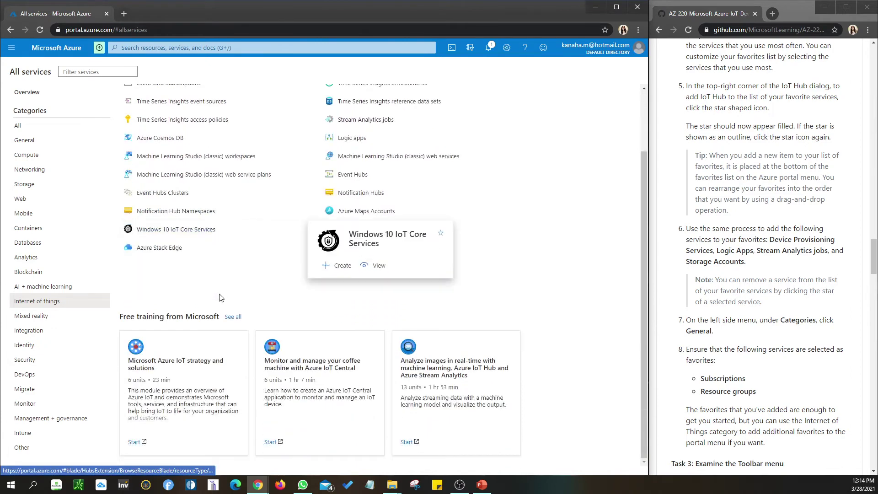
{"action": "scroll", "coordinate": [411, 219], "scroll_direction": "up", "scroll_amount": 2}
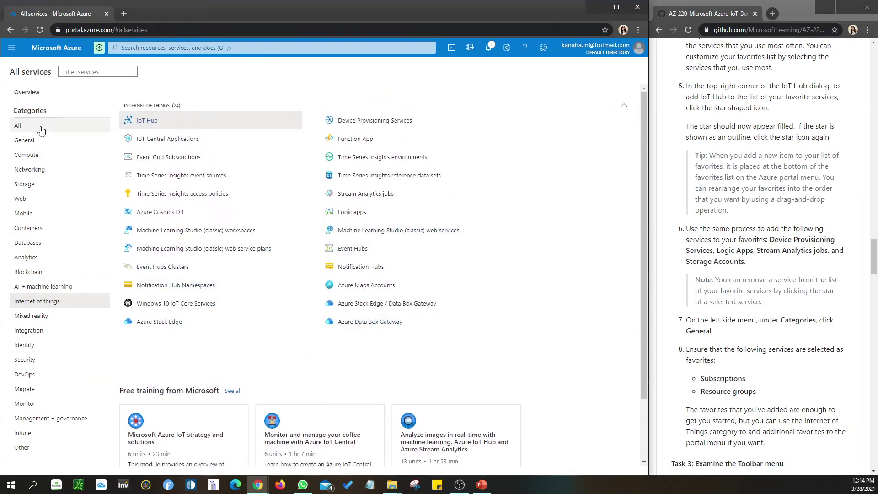
Step: Look through the General, Compute and Storage categories for Storage accounts and check its favorite star
{"action": "left_click", "coordinate": [38, 144]}
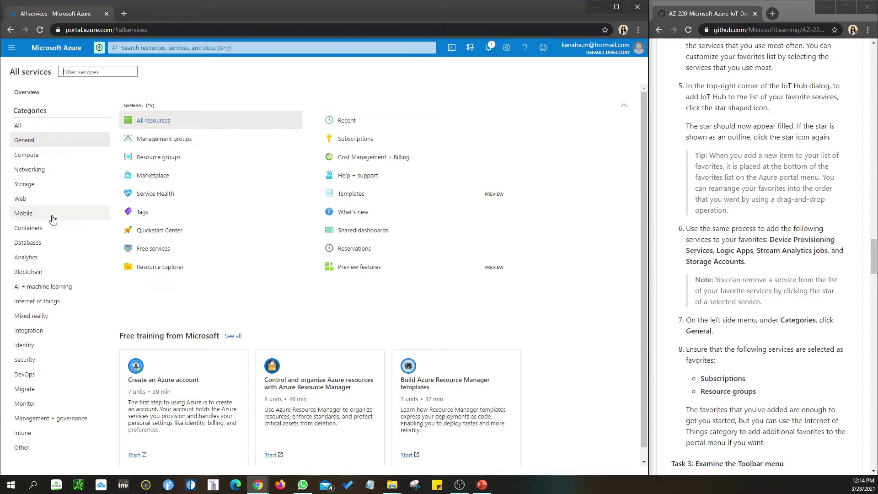
{"action": "left_click", "coordinate": [42, 158]}
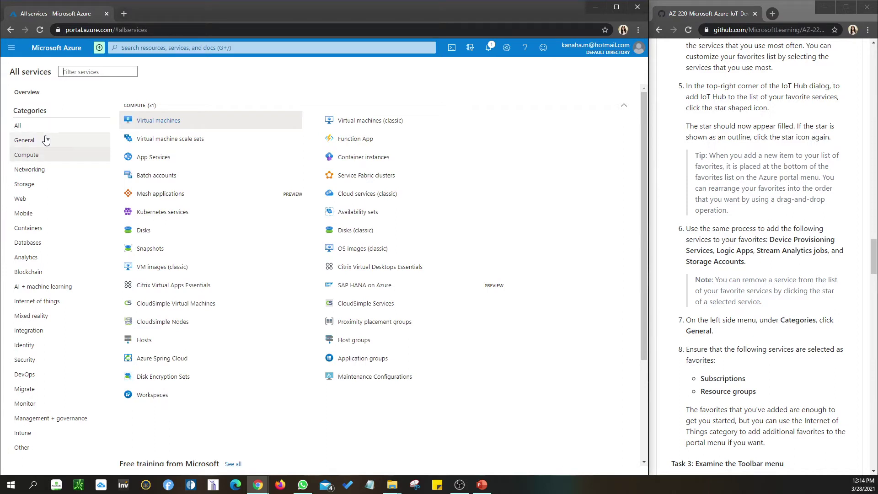
{"action": "left_click", "coordinate": [31, 183]}
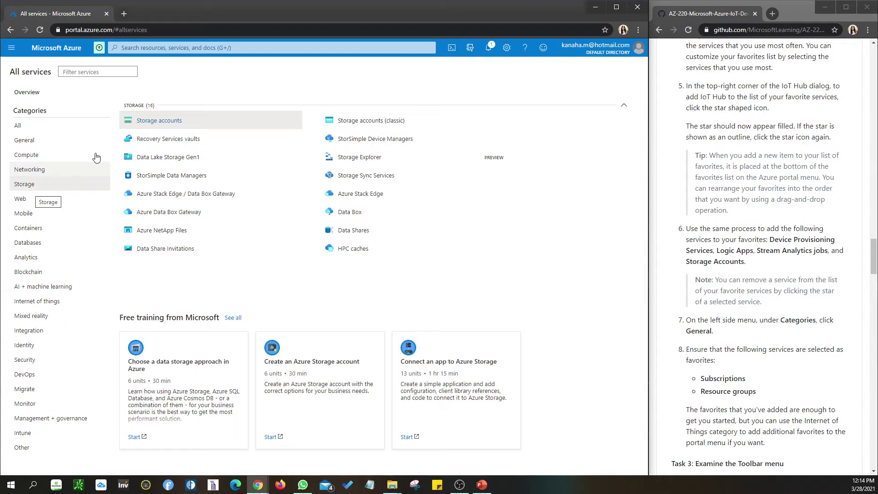
{"action": "mouse_move", "coordinate": [177, 124]}
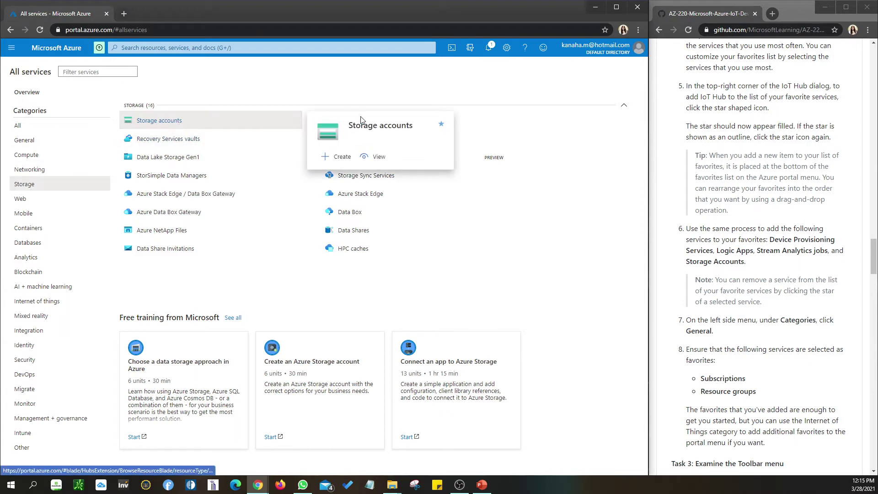
{"action": "mouse_move", "coordinate": [440, 126]}
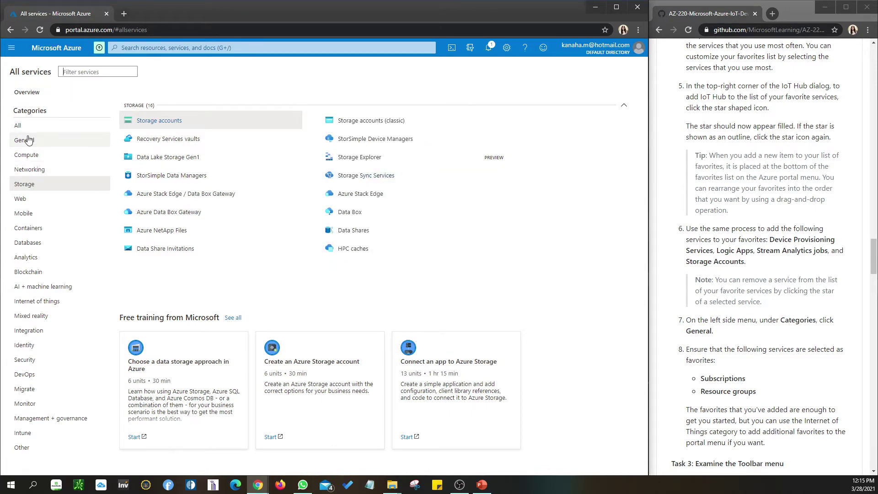
Step: Show the General category and check the favorite stars of Subscriptions and Resource groups
{"action": "left_click", "coordinate": [29, 139]}
{"action": "scroll", "coordinate": [754, 316], "scroll_direction": "down", "scroll_amount": 2}
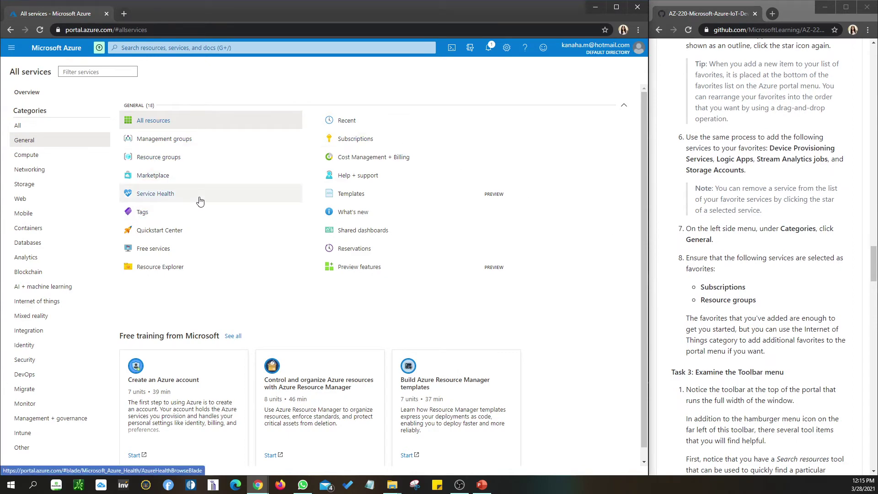
{"action": "mouse_move", "coordinate": [364, 139]}
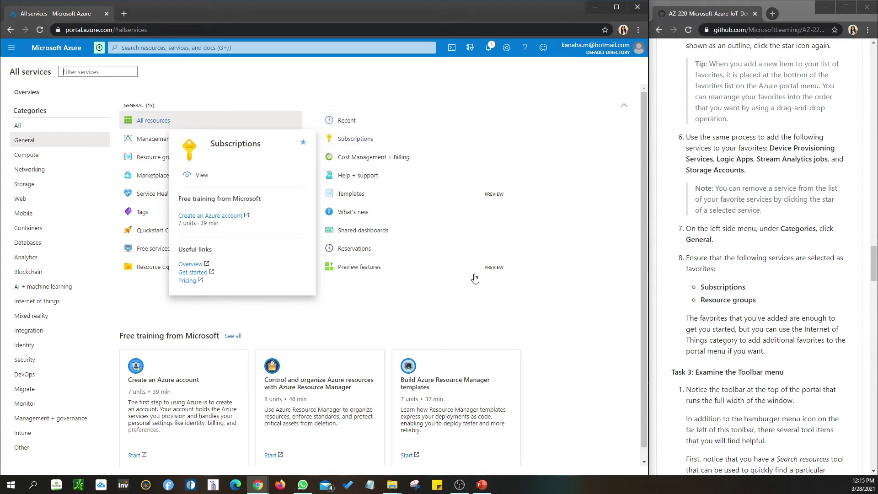
{"action": "mouse_move", "coordinate": [156, 163]}
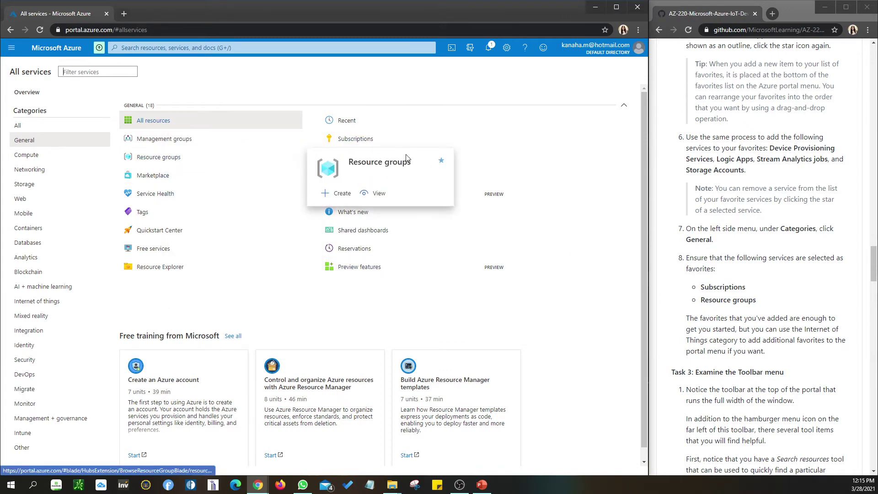
Step: Read the first Task 3 instructions describing the portal's toolbar, search tool and common tool buttons
{"action": "left_click", "coordinate": [703, 312]}
{"action": "scroll", "coordinate": [707, 313], "scroll_direction": "down", "scroll_amount": 3}
{"action": "scroll", "coordinate": [706, 313], "scroll_direction": "down", "scroll_amount": 4}
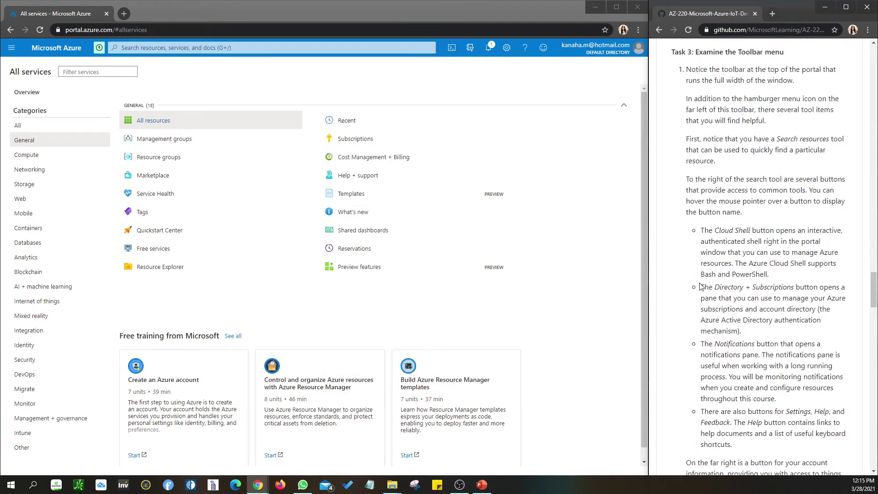
{"action": "scroll", "coordinate": [773, 190], "scroll_direction": "down", "scroll_amount": 1}
{"action": "scroll", "coordinate": [773, 190], "scroll_direction": "up", "scroll_amount": 1}
Step: Examine the portal menu's favorites and the resource search's history and recent items, and read on to the Help + support steps
{"action": "left_click", "coordinate": [11, 49]}
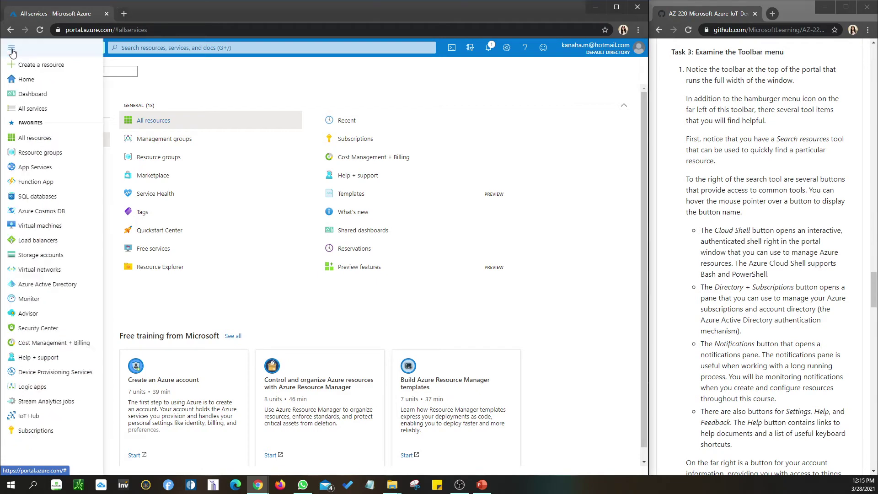
{"action": "left_click", "coordinate": [140, 48]}
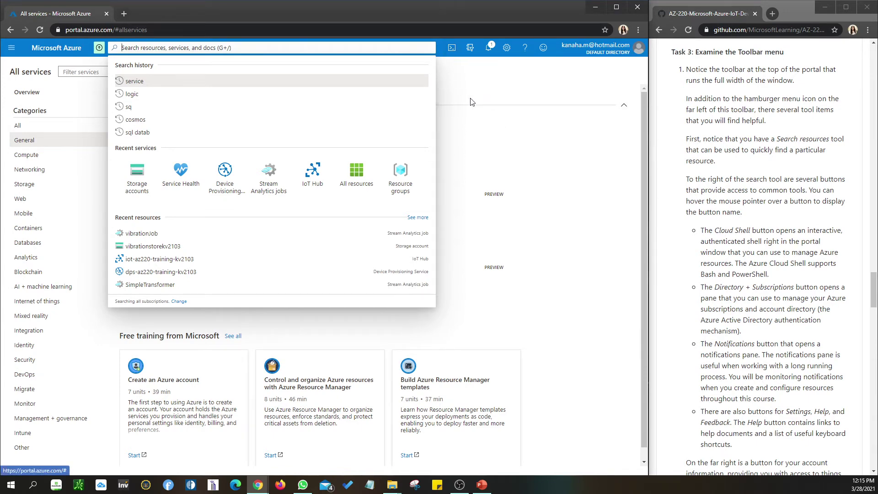
{"action": "key", "text": "Escape"}
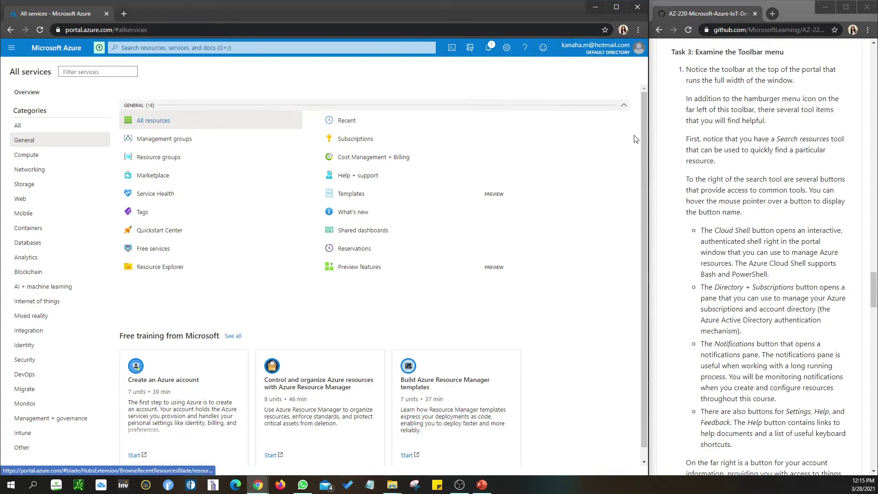
{"action": "scroll", "coordinate": [698, 345], "scroll_direction": "down", "scroll_amount": 6}
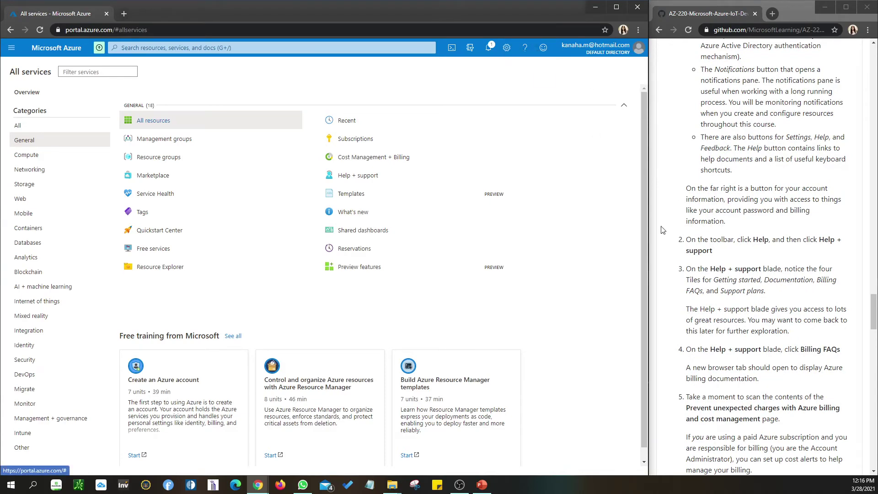
Step: Read the Exercise 2 introduction on dashboards and resource groups and the Task 1 steps for creating a dashboard
{"action": "scroll", "coordinate": [714, 293], "scroll_direction": "down", "scroll_amount": 6}
{"action": "scroll", "coordinate": [715, 293], "scroll_direction": "down", "scroll_amount": 3}
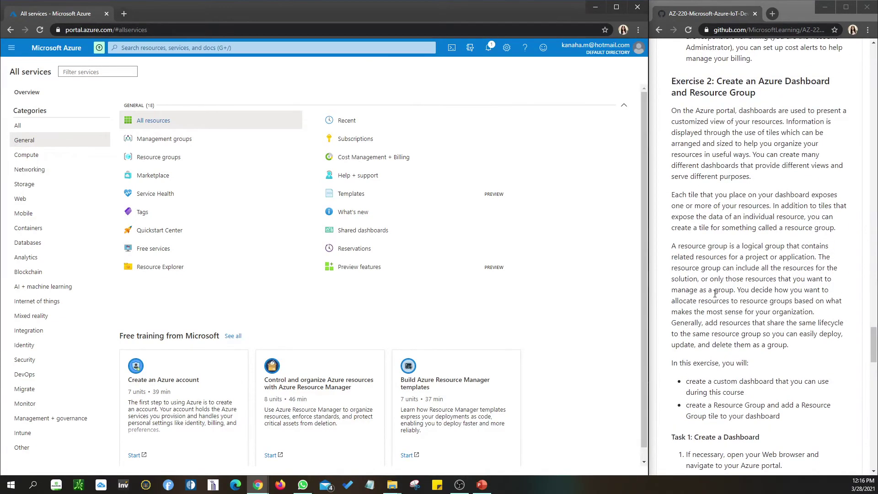
{"action": "scroll", "coordinate": [688, 281], "scroll_direction": "down", "scroll_amount": 1}
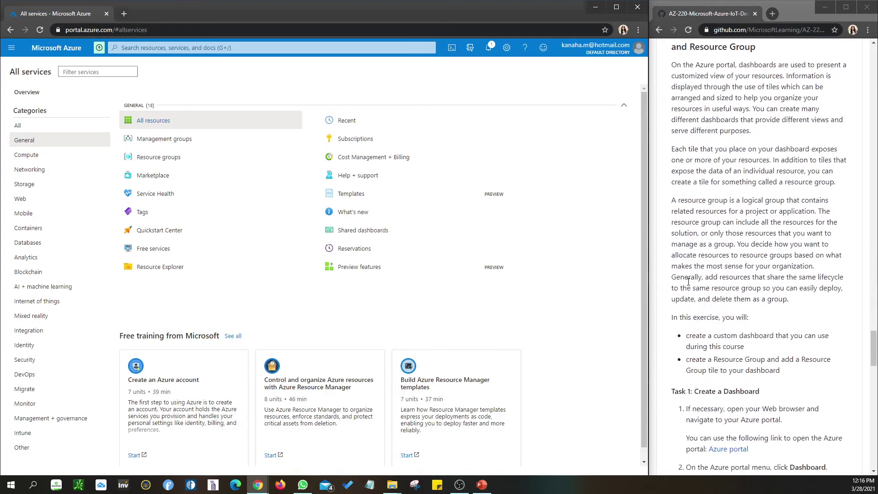
{"action": "scroll", "coordinate": [686, 265], "scroll_direction": "up", "scroll_amount": 3}
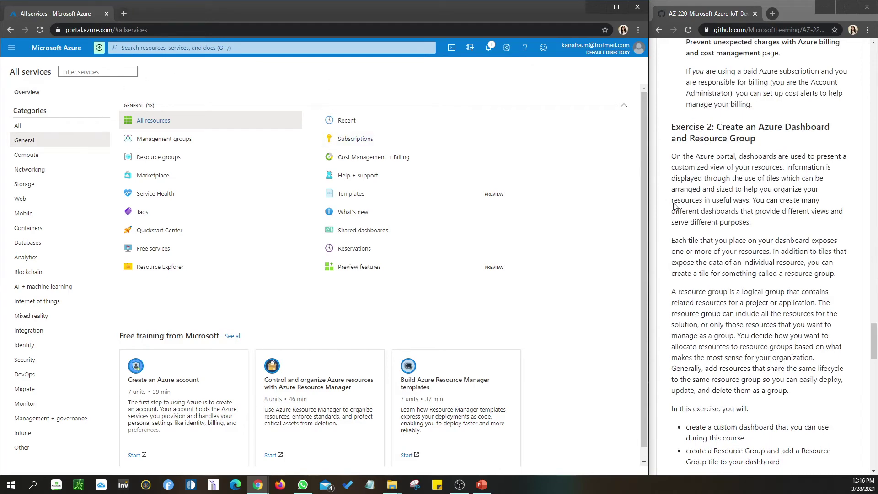
{"action": "scroll", "coordinate": [690, 236], "scroll_direction": "down", "scroll_amount": 4}
{"action": "scroll", "coordinate": [750, 217], "scroll_direction": "down", "scroll_amount": 3}
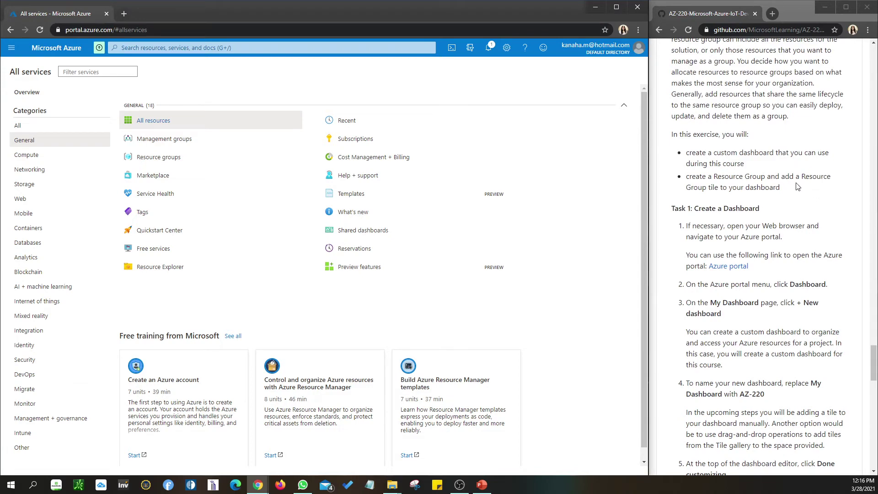
{"action": "scroll", "coordinate": [795, 190], "scroll_direction": "down", "scroll_amount": 2}
{"action": "scroll", "coordinate": [790, 154], "scroll_direction": "down", "scroll_amount": 1}
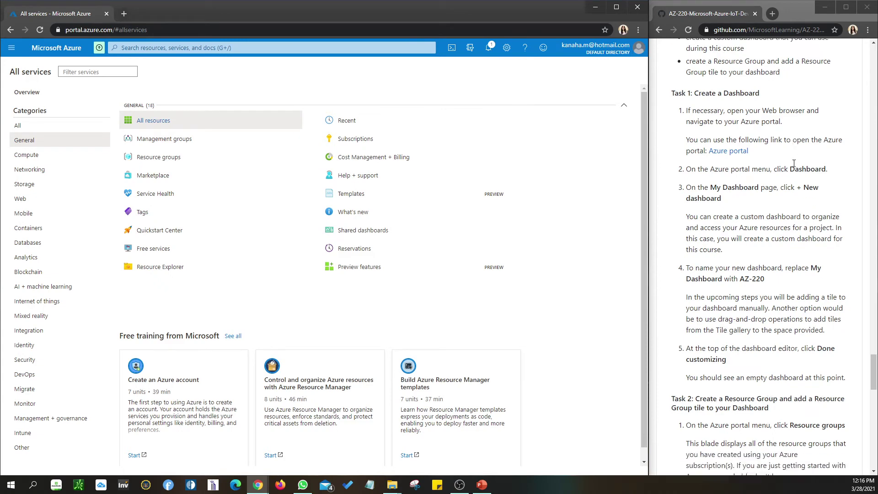
Step: Create a new blank dashboard, name it AZ-220, and finish customizing it
{"action": "left_click", "coordinate": [14, 50]}
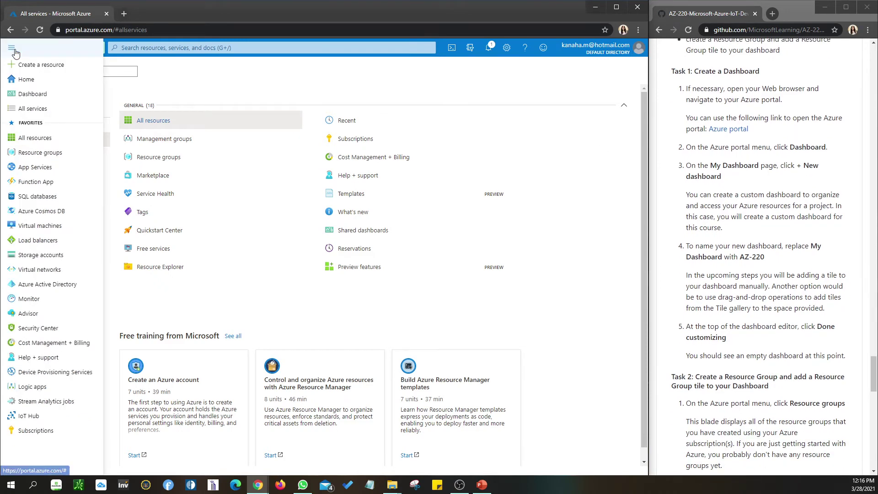
{"action": "left_click", "coordinate": [26, 95]}
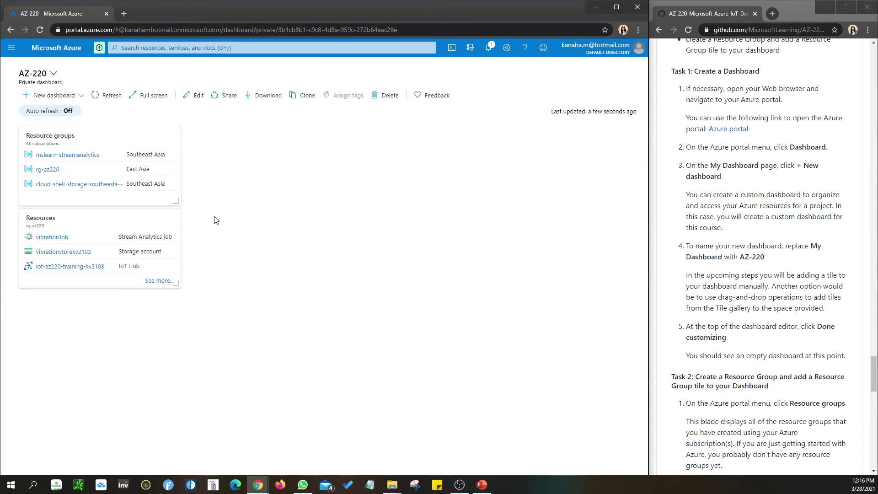
{"action": "left_click", "coordinate": [81, 96]}
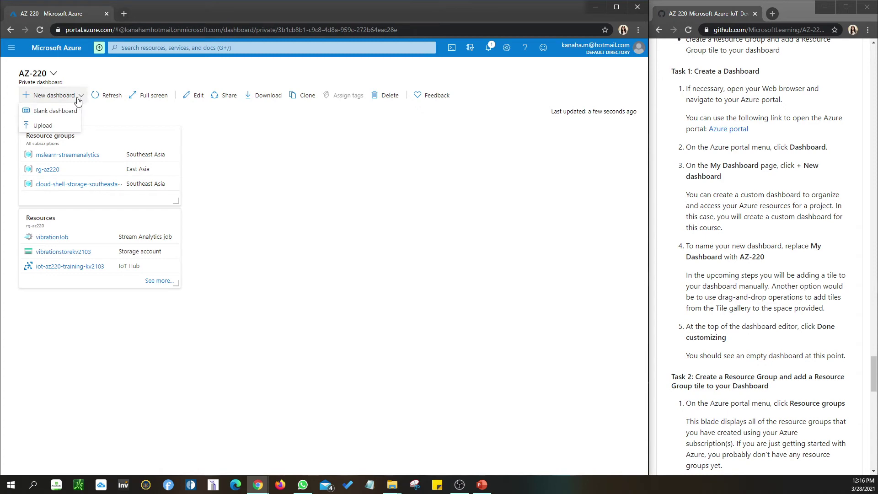
{"action": "left_click", "coordinate": [69, 112]}
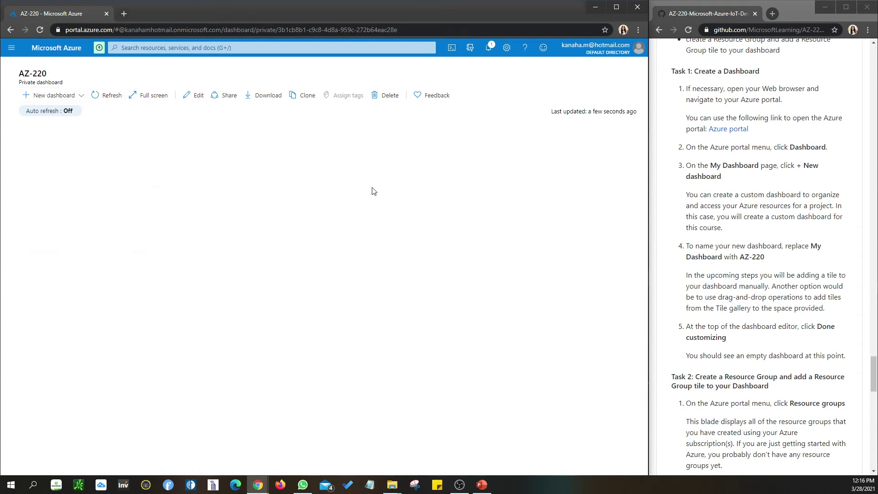
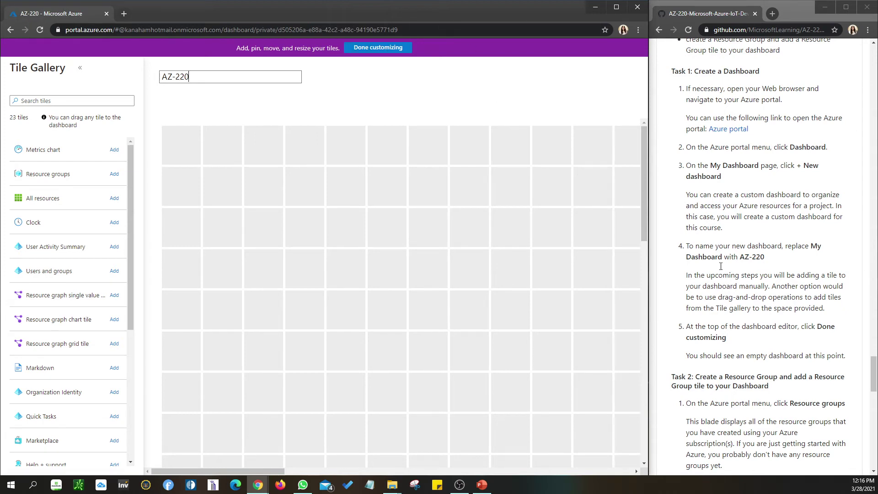
{"action": "left_click", "coordinate": [375, 50]}
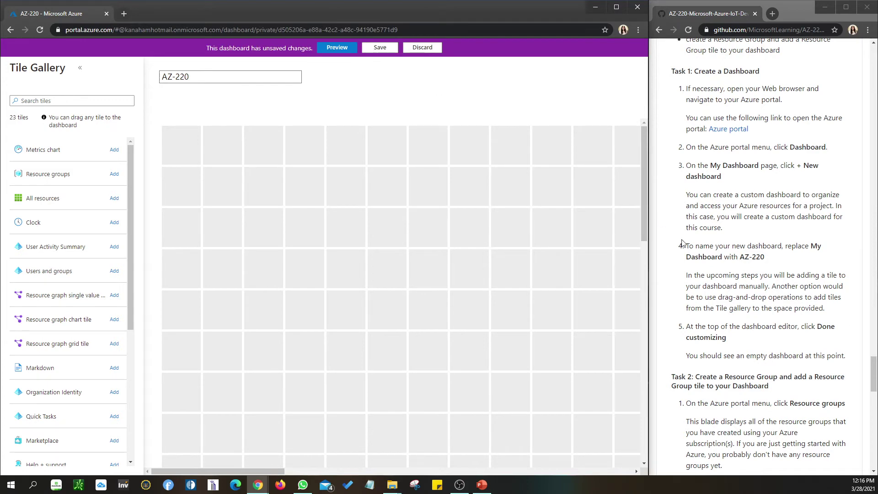
Step: Add a Resource groups tile from the Tile Gallery to the AZ-220 dashboard and remove the duplicate tile below it
{"action": "scroll", "coordinate": [756, 295], "scroll_direction": "down", "scroll_amount": 3}
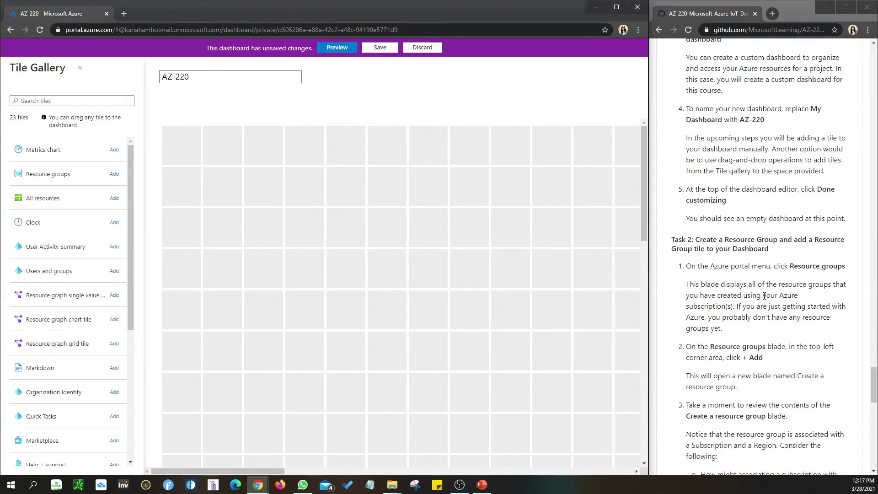
{"action": "scroll", "coordinate": [764, 295], "scroll_direction": "down", "scroll_amount": 1}
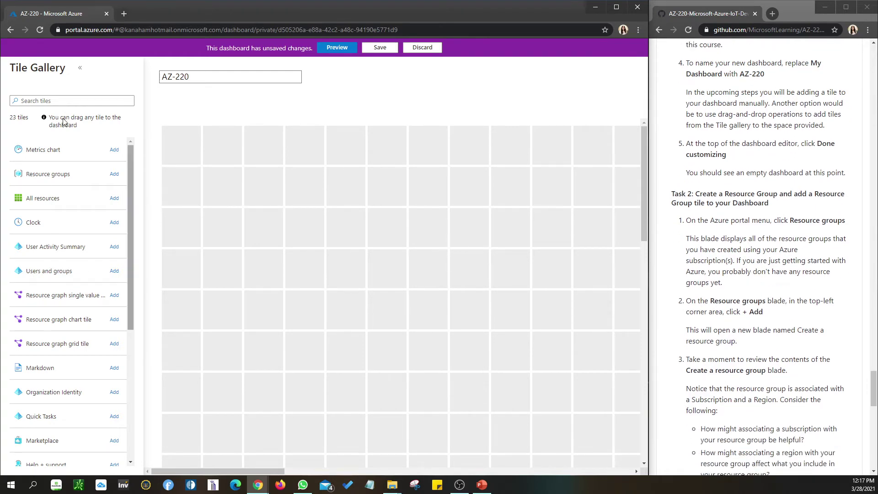
{"action": "left_click", "coordinate": [58, 177]}
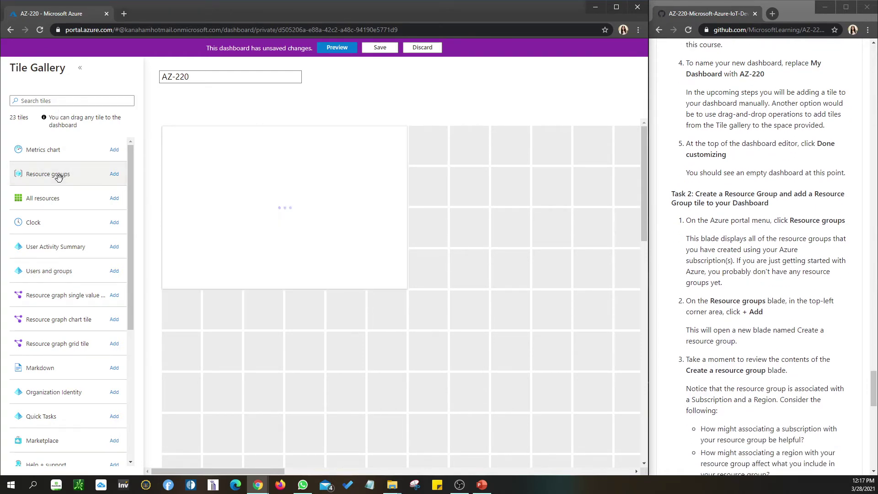
{"action": "left_click", "coordinate": [113, 174]}
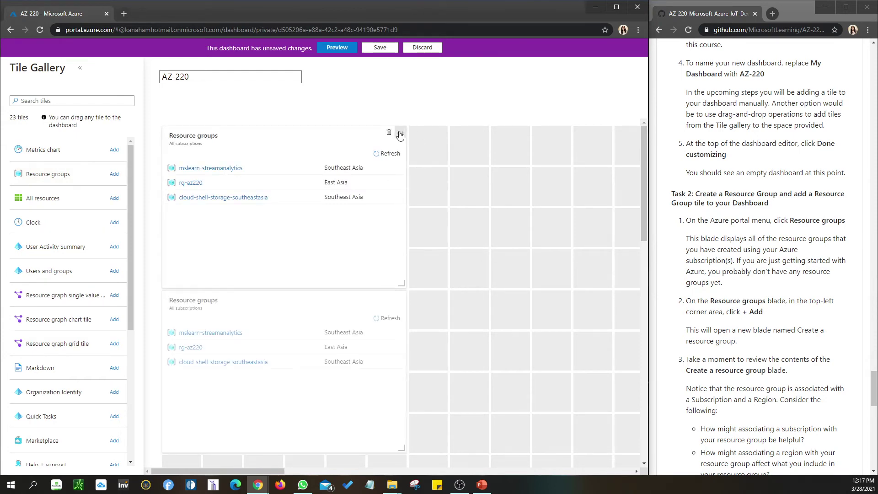
{"action": "left_click", "coordinate": [389, 297]}
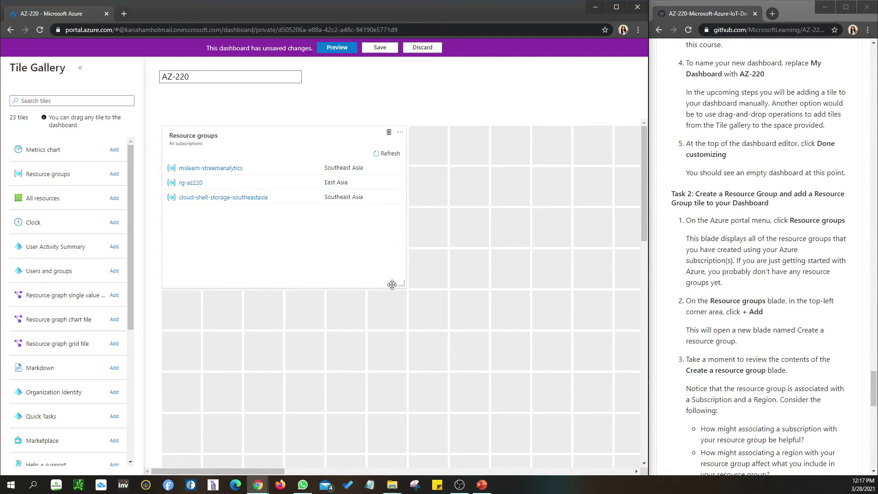
Step: Shrink the Resource groups tile to 5 by 3 grid cells and save the AZ-220 dashboard
{"action": "left_click_drag", "start_coordinate": [404, 285], "coordinate": [359, 284]}
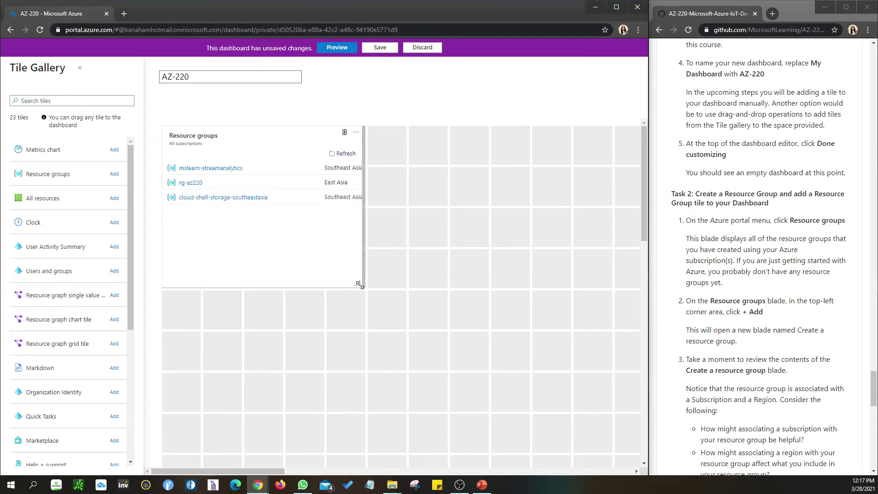
{"action": "left_click_drag", "start_coordinate": [360, 285], "coordinate": [362, 241]}
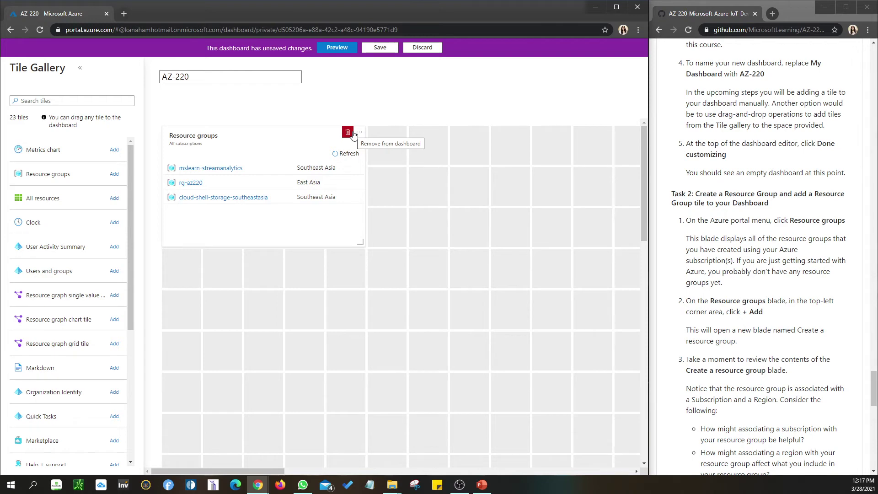
{"action": "scroll", "coordinate": [787, 355], "scroll_direction": "down", "scroll_amount": 3}
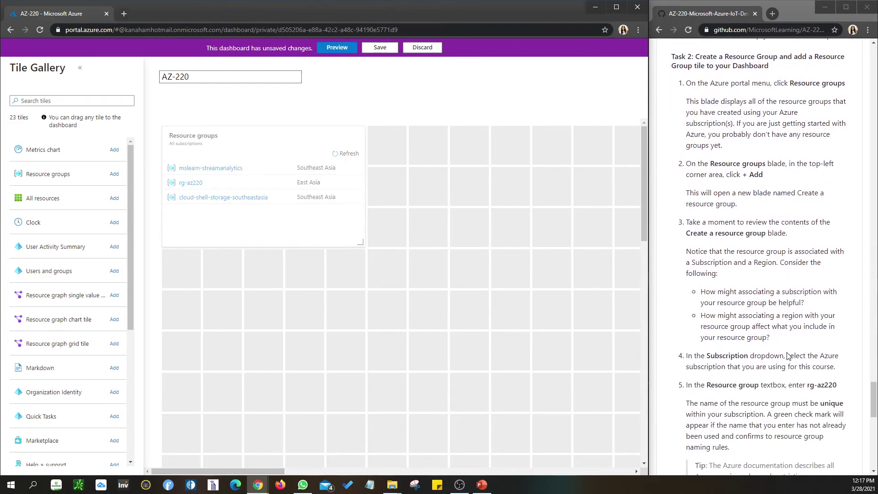
{"action": "left_click", "coordinate": [358, 134]}
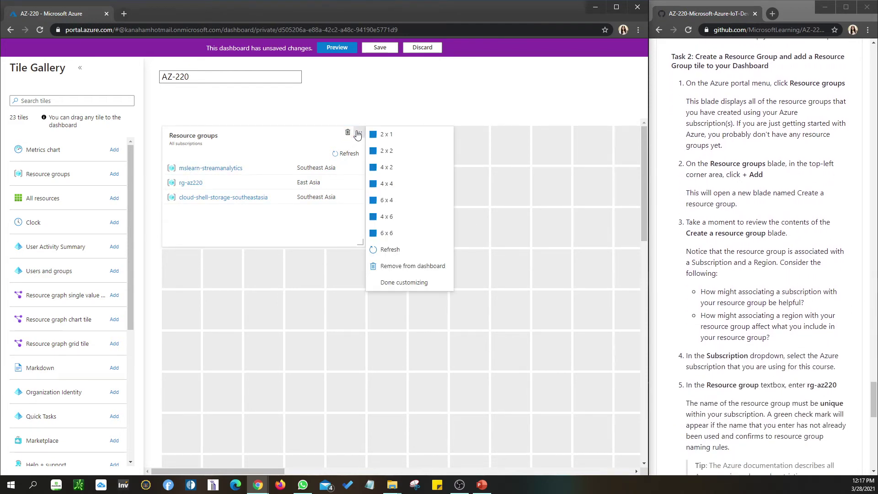
{"action": "left_click", "coordinate": [287, 143]}
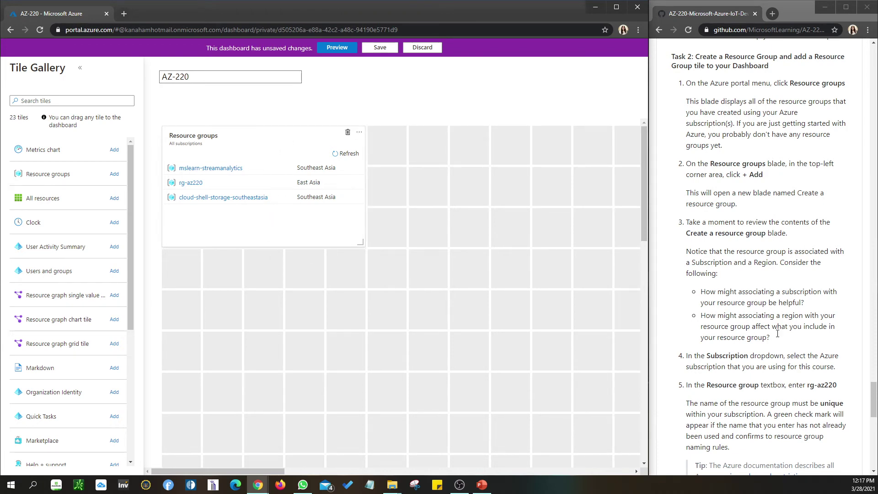
{"action": "scroll", "coordinate": [812, 353], "scroll_direction": "down", "scroll_amount": 2}
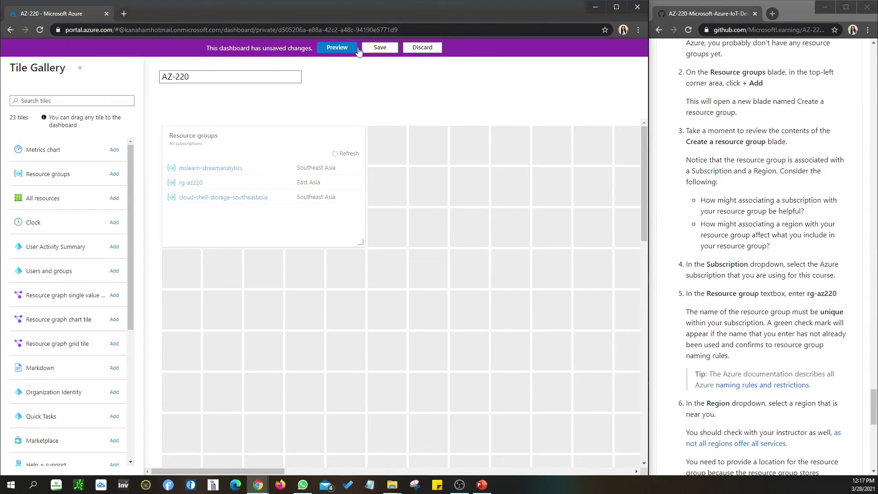
{"action": "left_click", "coordinate": [379, 48]}
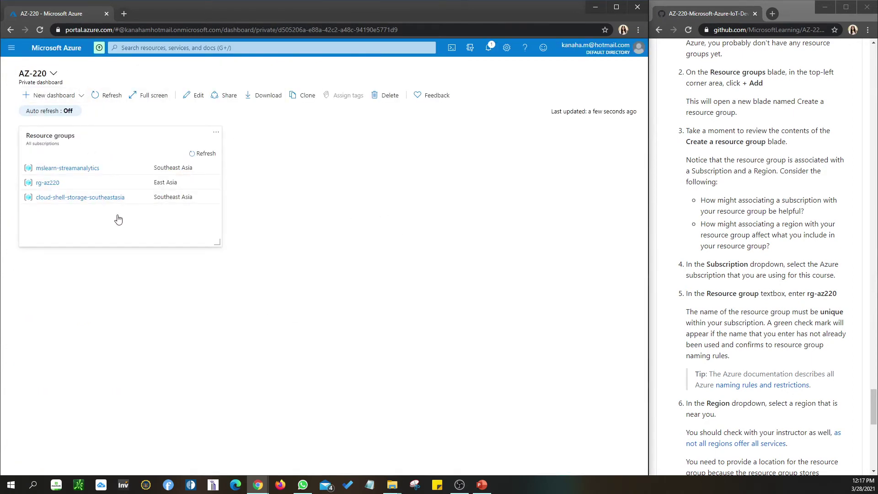
Step: Search the portal for "resource", go to the Resource groups service and open the rg-az220 group's overview
{"action": "left_click", "coordinate": [171, 45]}
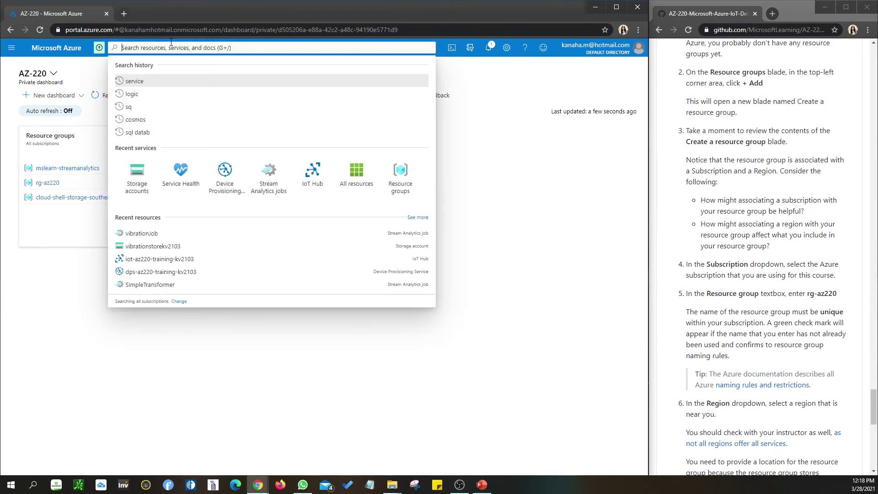
{"action": "type", "text": "re"}
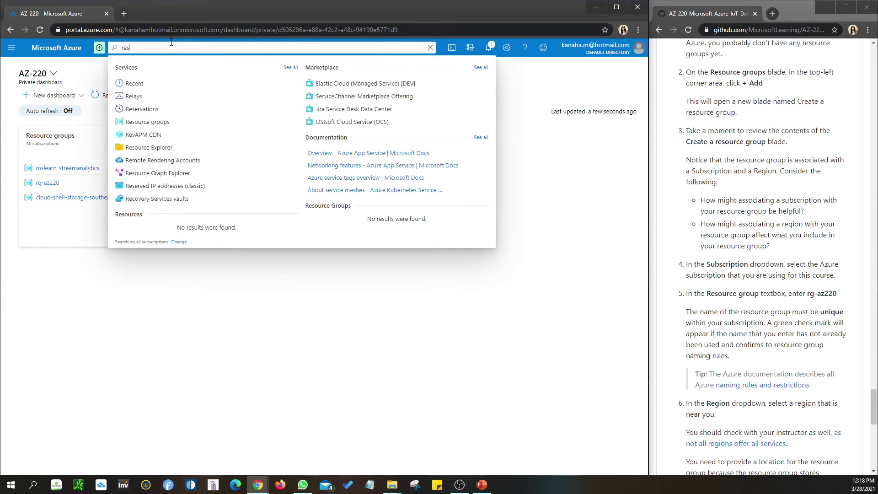
{"action": "type", "text": "so"}
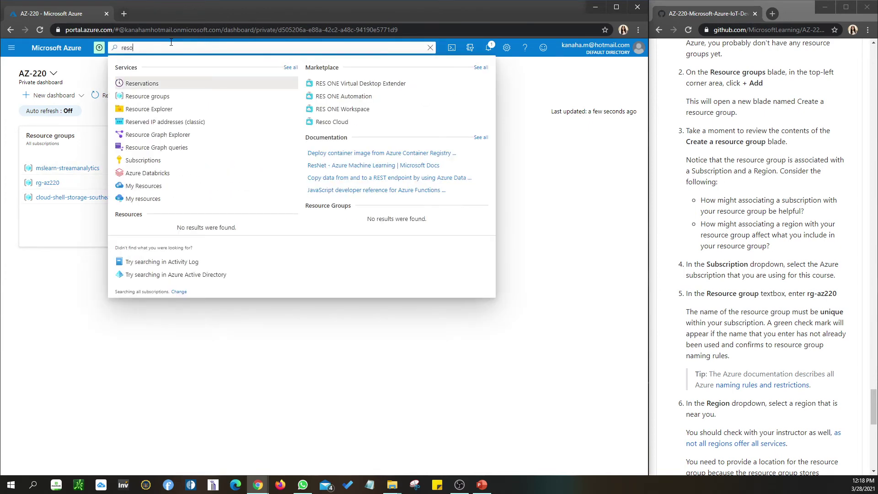
{"action": "type", "text": "urce"}
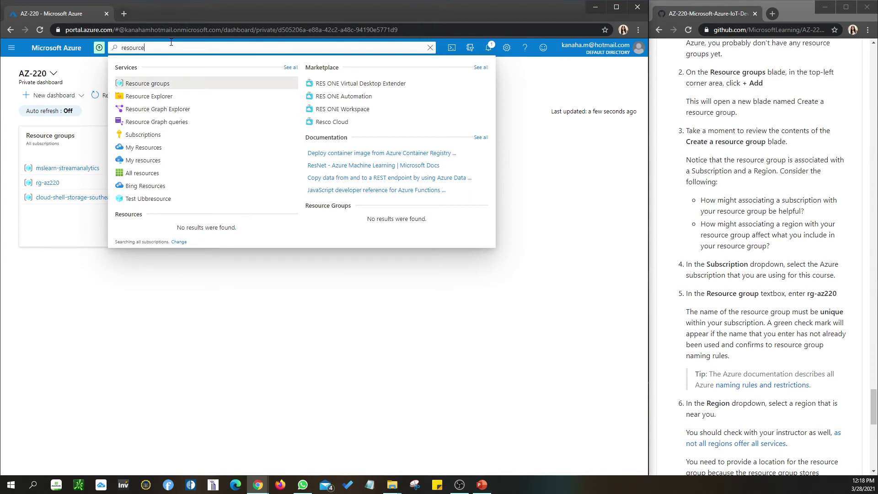
{"action": "left_click", "coordinate": [166, 85]}
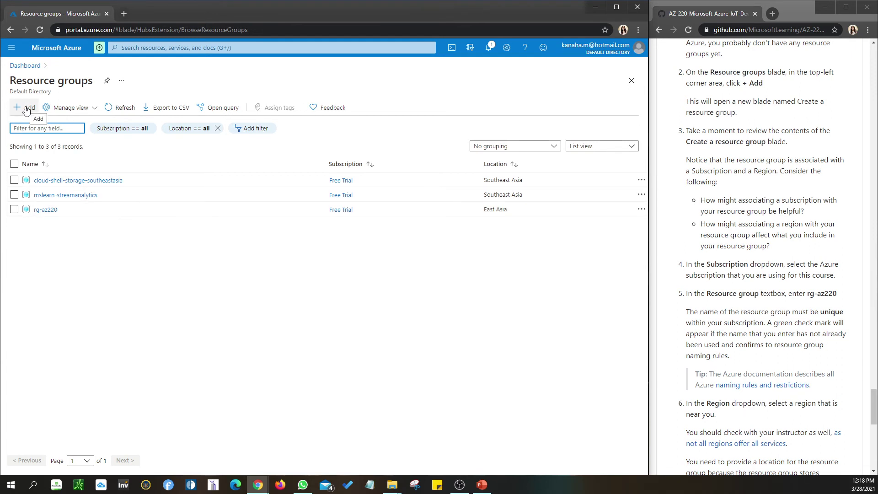
{"action": "left_click", "coordinate": [46, 210]}
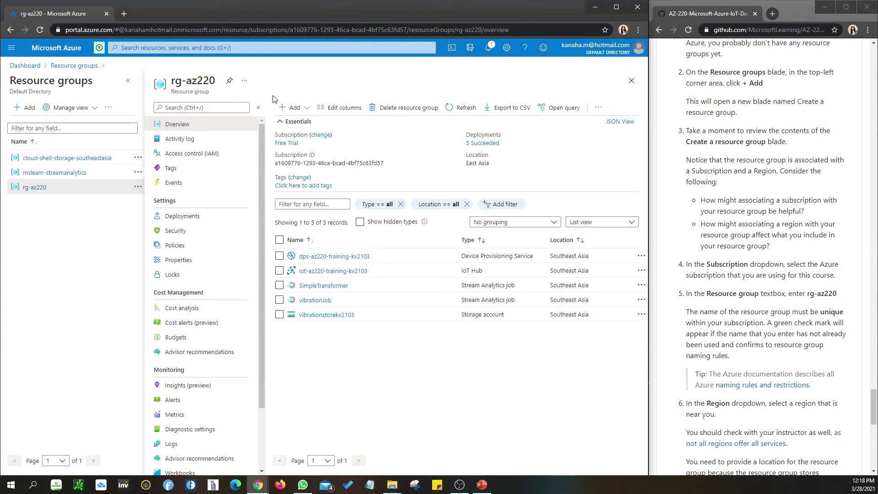
Step: Try to create another resource group in the Free Trial subscription with the name rg-az220 copied from the lab instructions
{"action": "left_click", "coordinate": [25, 107]}
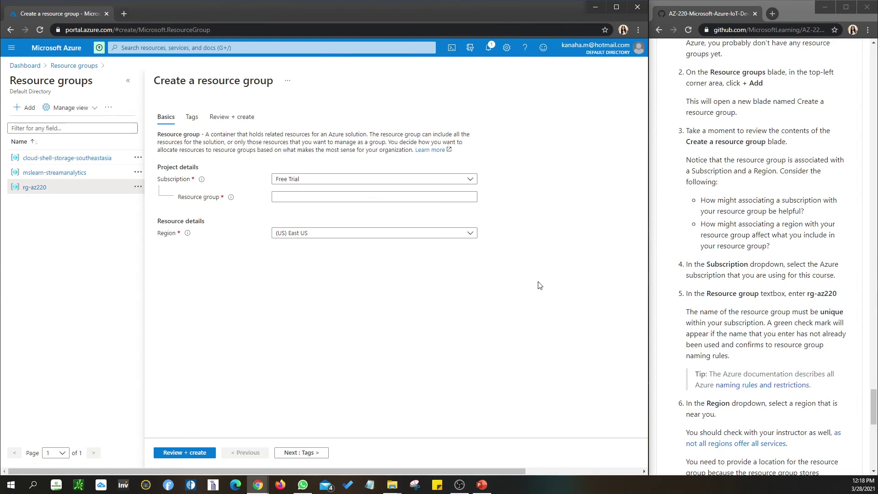
{"action": "left_click", "coordinate": [342, 201]}
{"action": "type", "text": "az-2"}
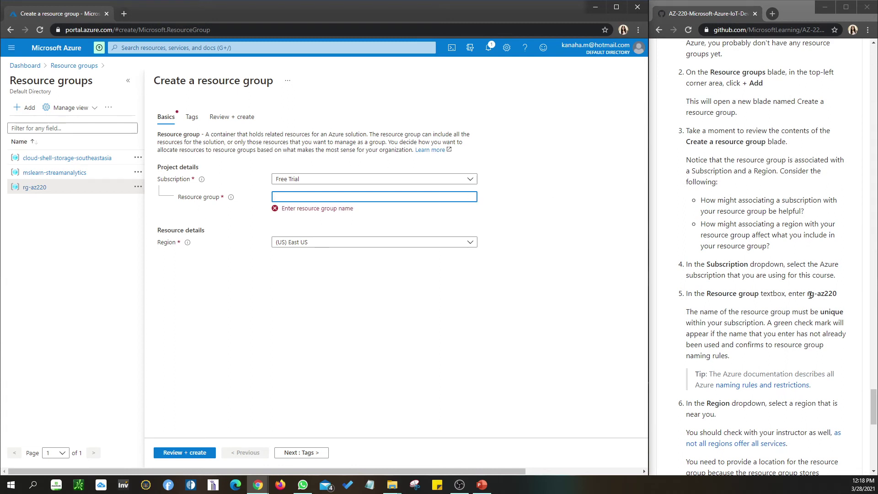
{"action": "left_click_drag", "start_coordinate": [808, 294], "coordinate": [830, 297]}
{"action": "right_click", "coordinate": [836, 296]}
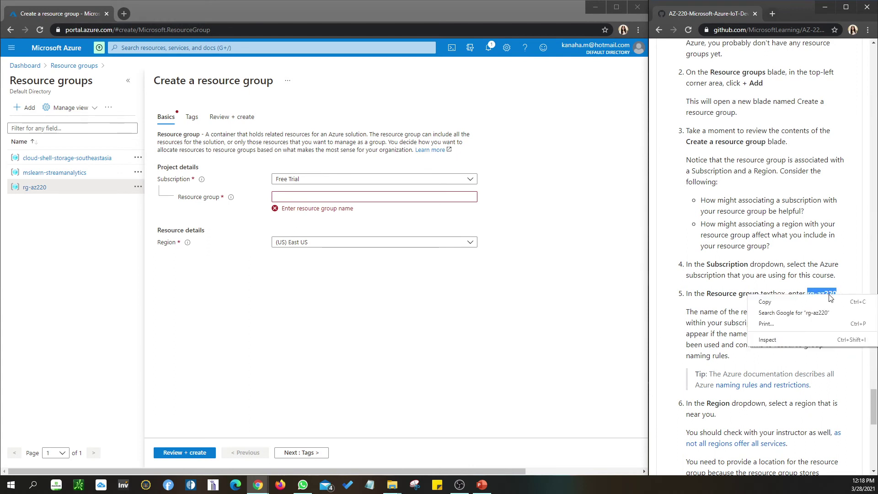
{"action": "left_click", "coordinate": [802, 302]}
{"action": "right_click", "coordinate": [336, 198]}
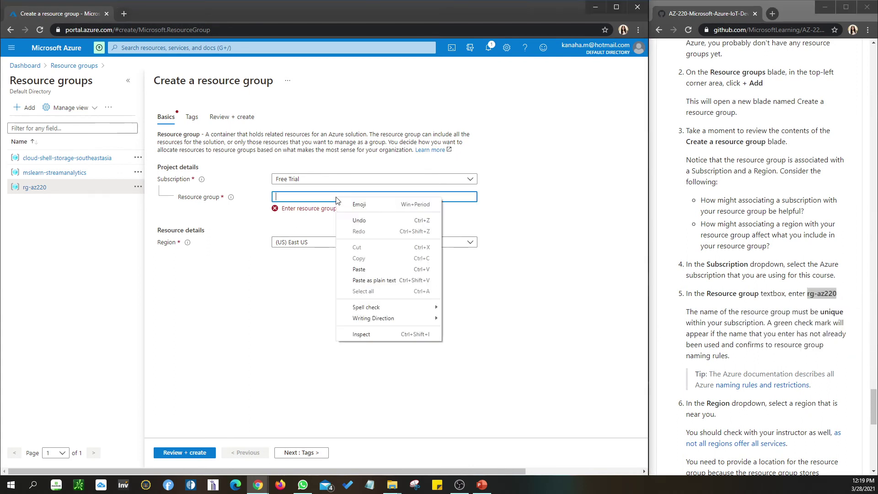
{"action": "left_click", "coordinate": [359, 269]}
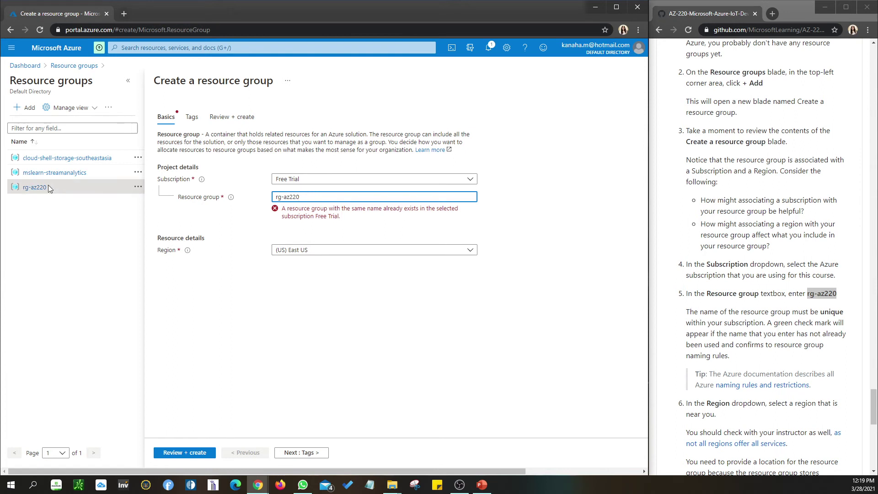
Step: Look through the region choices for the new resource group and the remaining resource group instructions in the lab
{"action": "left_click", "coordinate": [295, 252]}
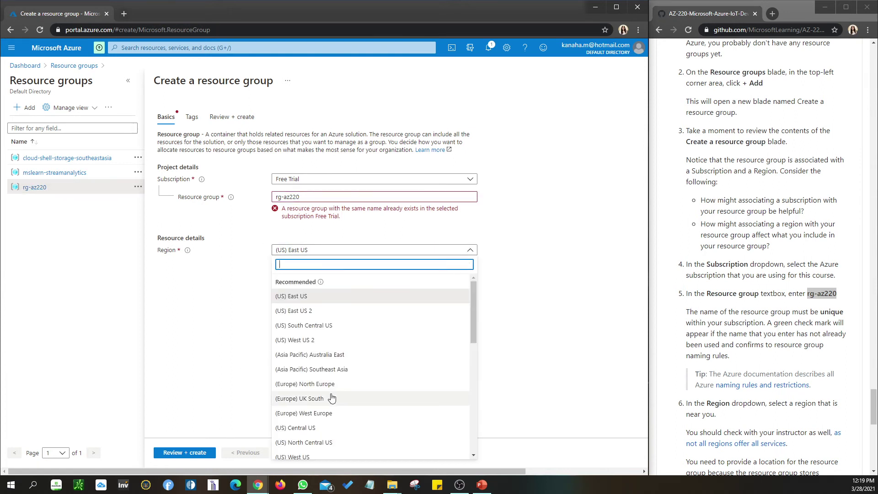
{"action": "scroll", "coordinate": [332, 398], "scroll_direction": "down", "scroll_amount": 10}
{"action": "left_click", "coordinate": [510, 337]}
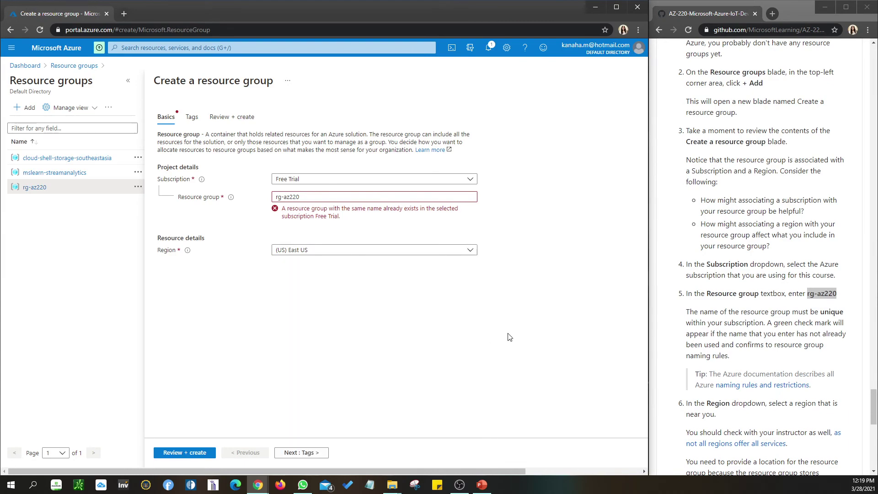
{"action": "scroll", "coordinate": [695, 361], "scroll_direction": "down", "scroll_amount": 8}
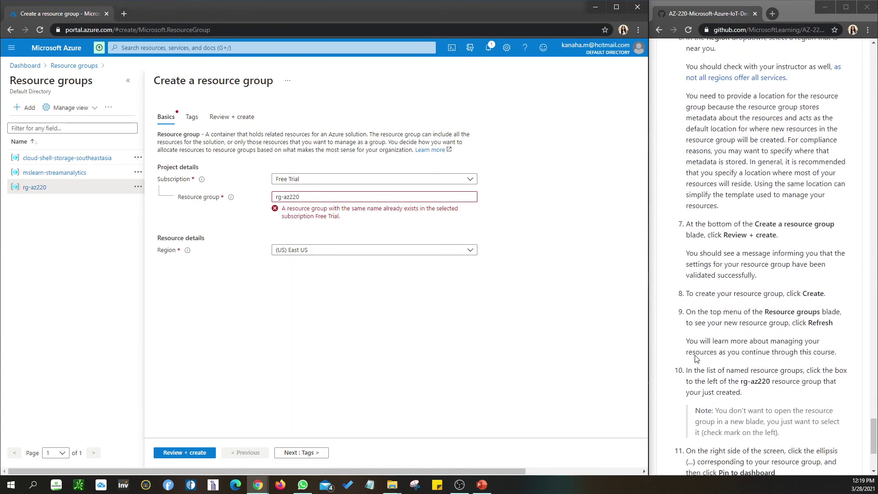
Step: Discard the unfinished resource group form, return to the AZ-220 dashboard and refresh it
{"action": "left_click", "coordinate": [25, 66]}
{"action": "left_click", "coordinate": [367, 76]}
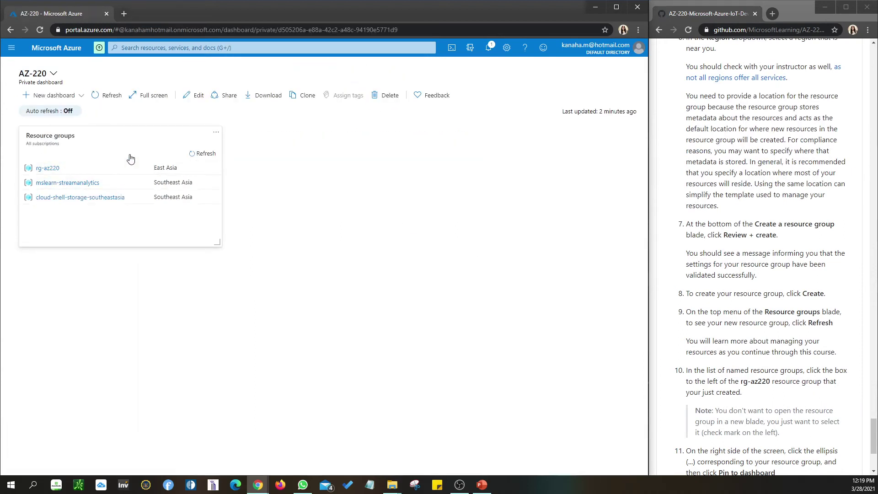
{"action": "left_click", "coordinate": [107, 95]}
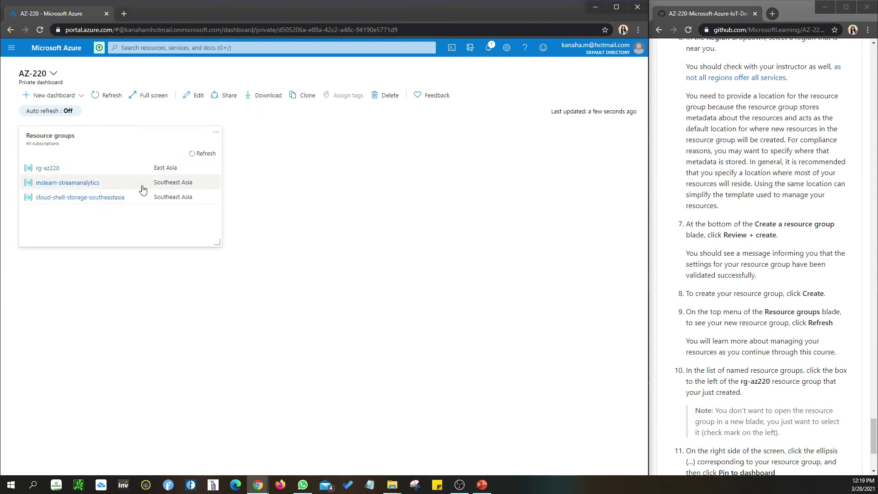
Step: Delete the mslearn-streamanalytics resource group, confirming with its name
{"action": "left_click", "coordinate": [32, 184]}
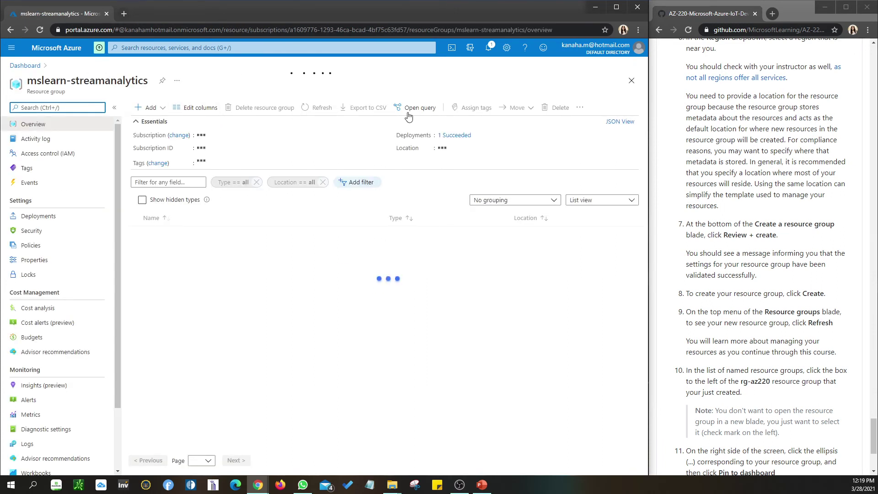
{"action": "left_click", "coordinate": [274, 109]}
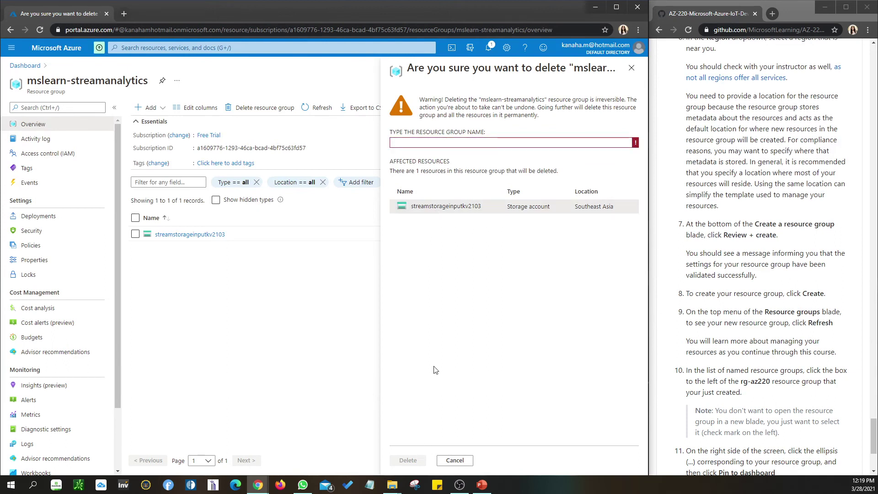
{"action": "left_click_drag", "start_coordinate": [482, 99], "coordinate": [538, 99]}
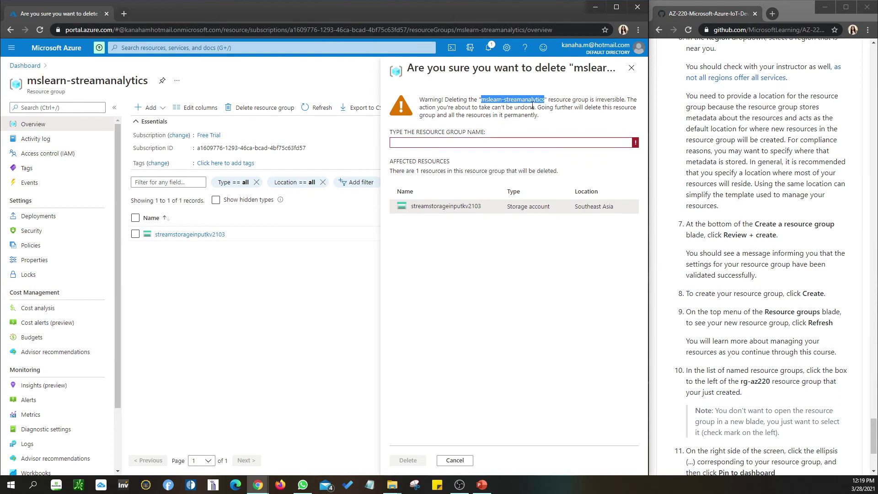
{"action": "left_click", "coordinate": [496, 143]}
{"action": "key", "text": "ctrl+v"}
{"action": "left_click", "coordinate": [416, 461]}
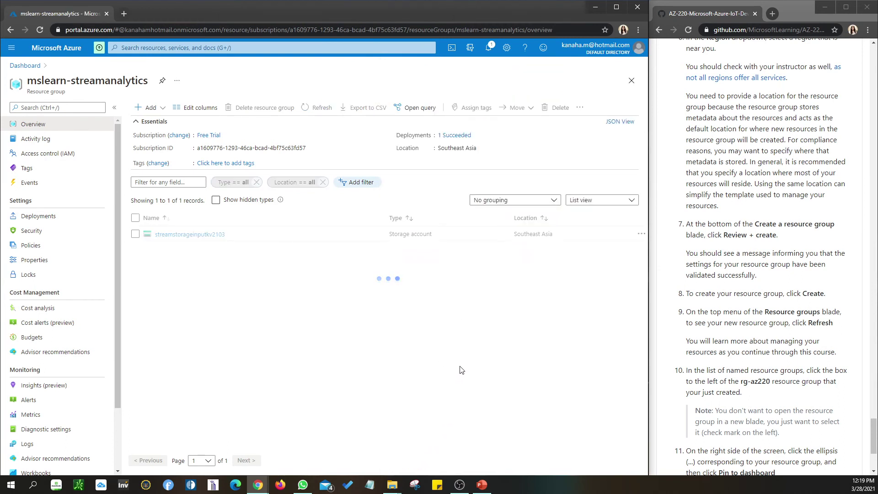
Step: Refresh the AZ-220 dashboard and check the progress of the resource group deletion in the notifications
{"action": "left_click", "coordinate": [40, 72]}
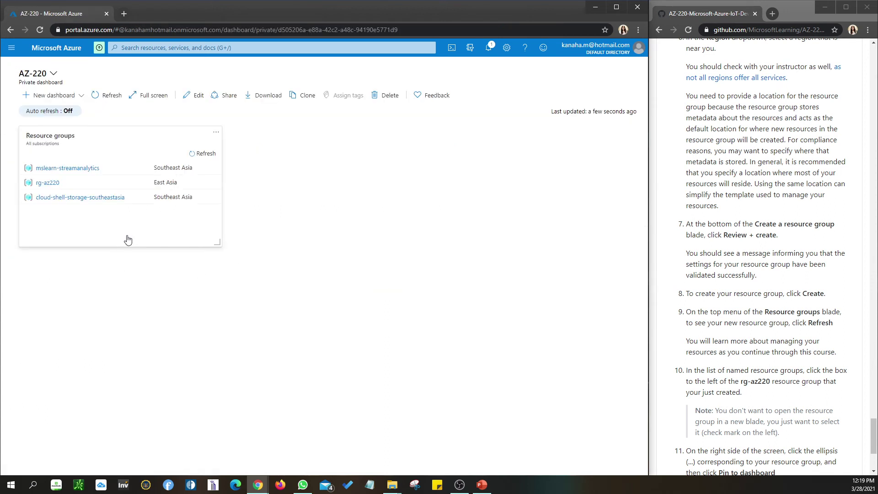
{"action": "left_click", "coordinate": [101, 95]}
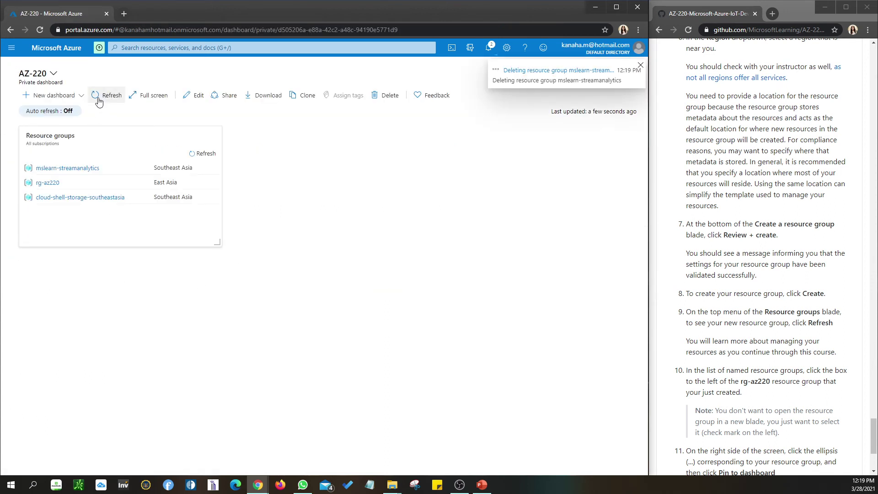
{"action": "left_click", "coordinate": [490, 49]}
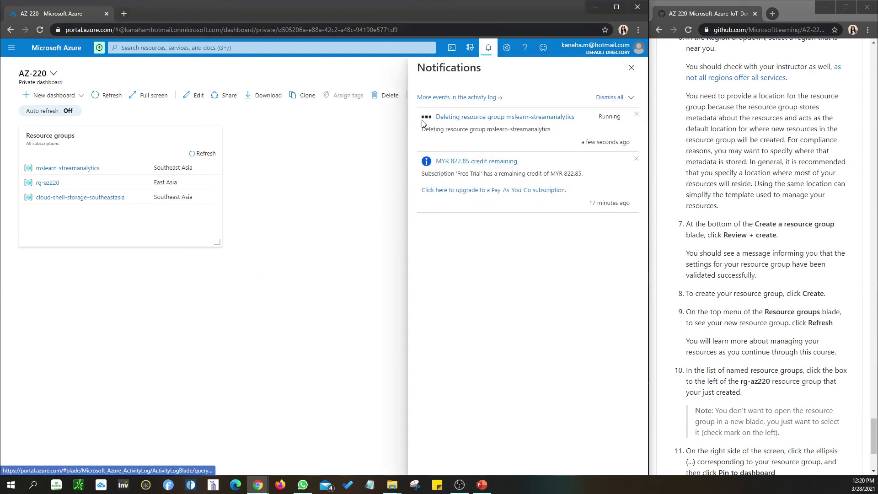
{"action": "left_click", "coordinate": [489, 48]}
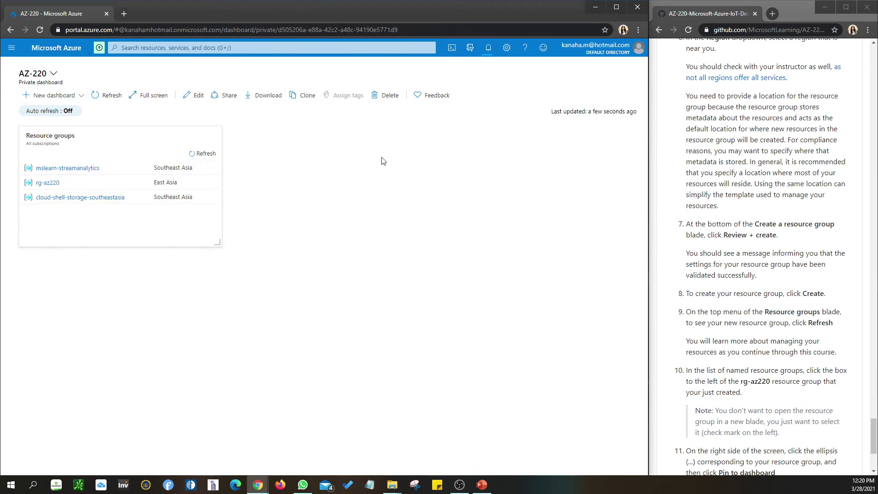
Step: Open the rg-az220 resource group from the dashboard tile, inspect its column options without changing them, and return to the dashboard
{"action": "scroll", "coordinate": [744, 369], "scroll_direction": "down", "scroll_amount": 3}
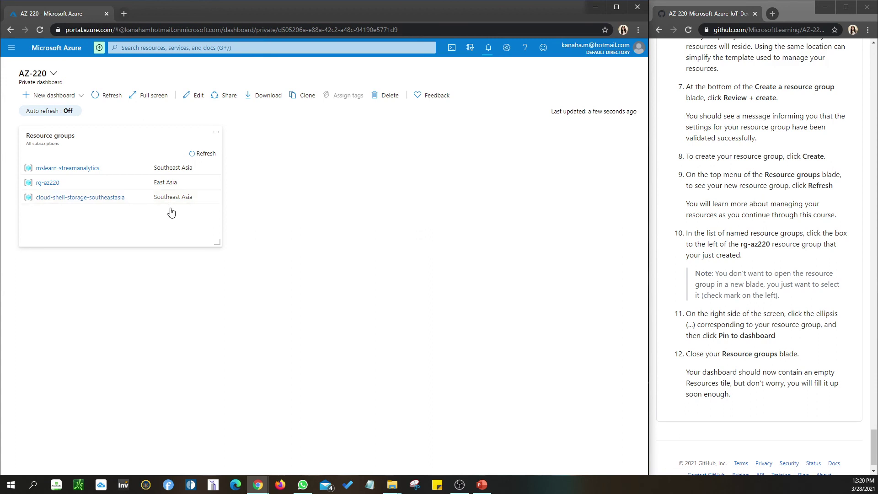
{"action": "left_click", "coordinate": [53, 186]}
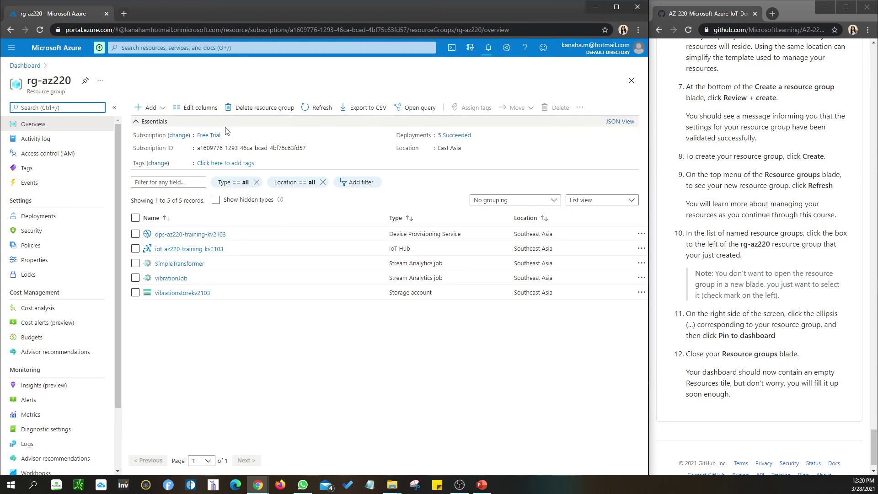
{"action": "left_click", "coordinate": [196, 108]}
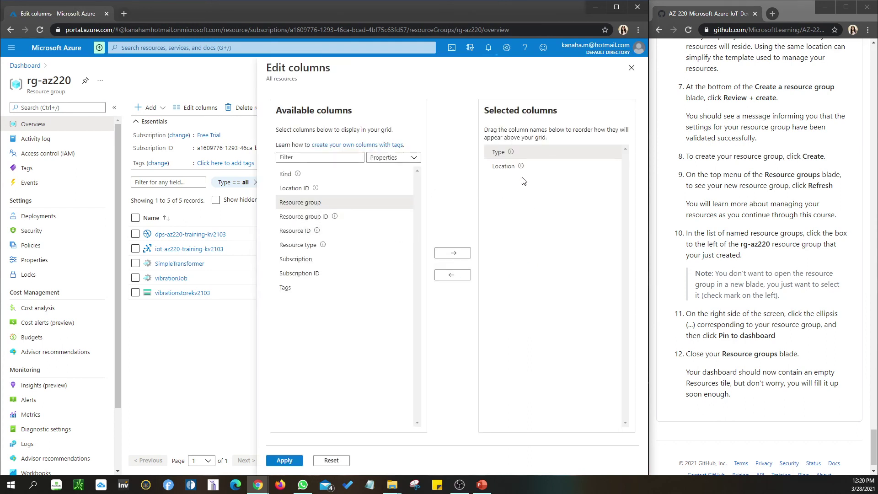
{"action": "left_click", "coordinate": [631, 68]}
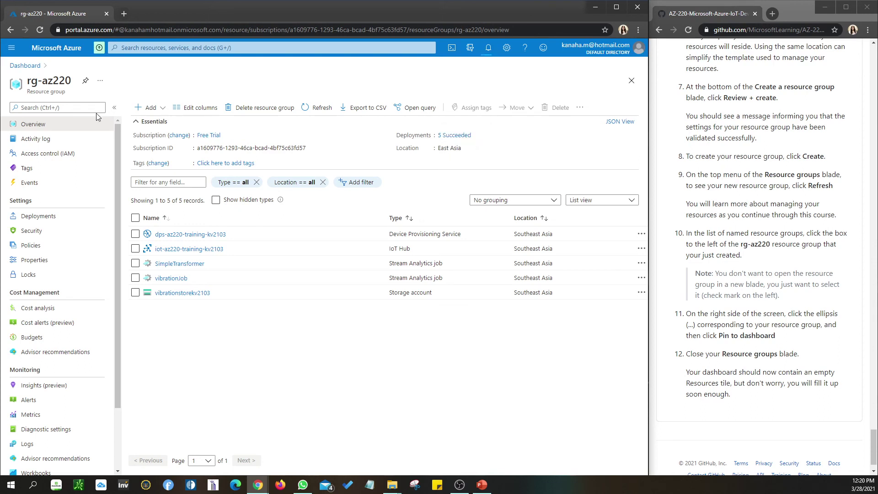
{"action": "left_click", "coordinate": [25, 65]}
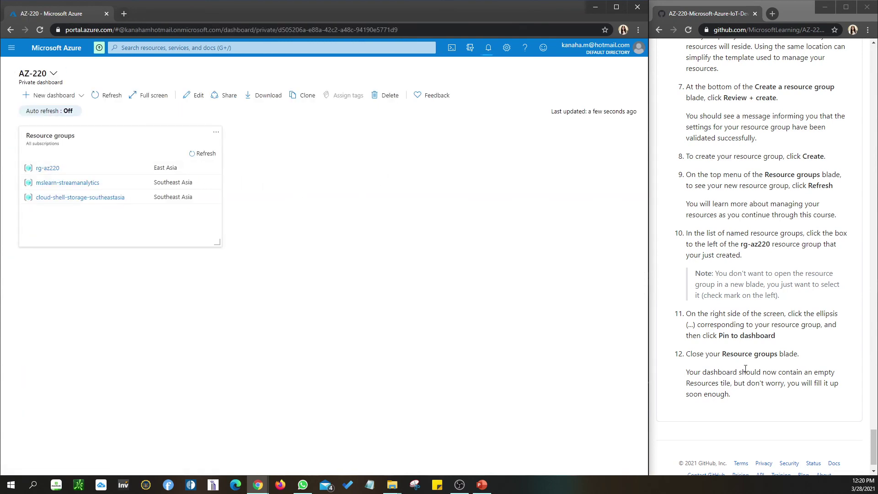
Step: Review the Lab 01 instructions from the final task back up to the Getting Started with Azure heading
{"action": "scroll", "coordinate": [745, 369], "scroll_direction": "down", "scroll_amount": 1}
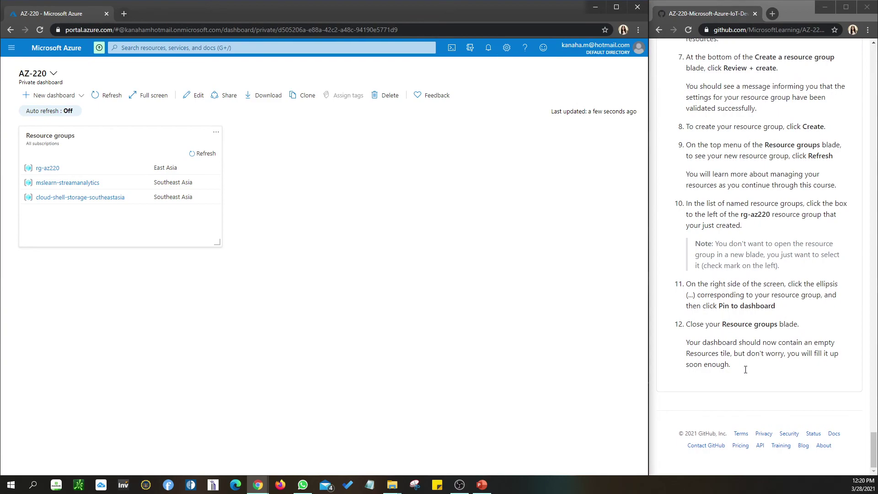
{"action": "scroll", "coordinate": [775, 300], "scroll_direction": "up", "scroll_amount": 20}
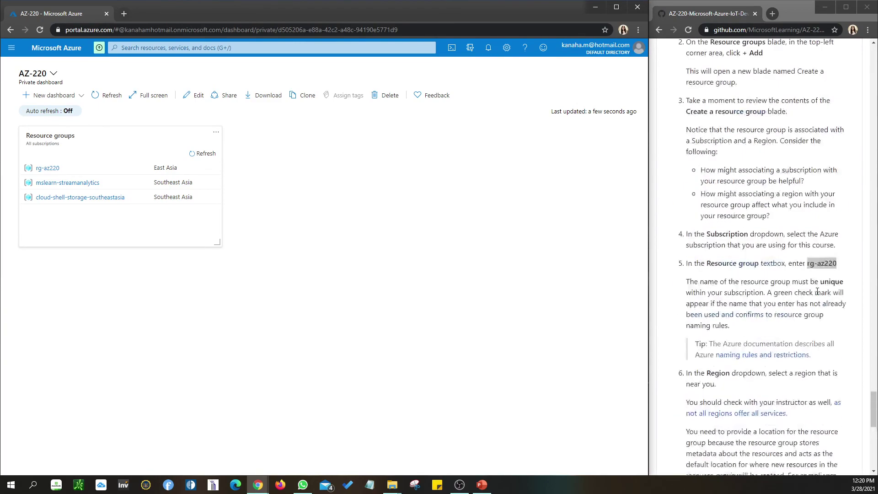
{"action": "scroll", "coordinate": [817, 291], "scroll_direction": "up", "scroll_amount": 20}
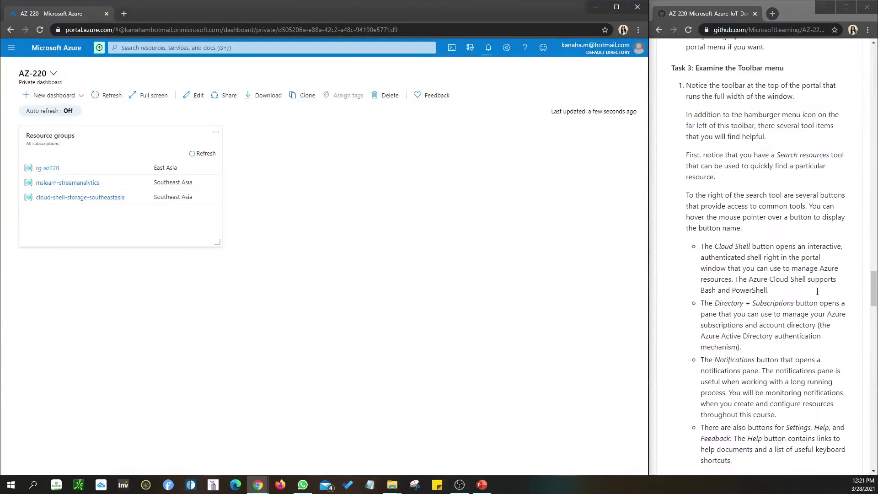
{"action": "scroll", "coordinate": [817, 291], "scroll_direction": "up", "scroll_amount": 20}
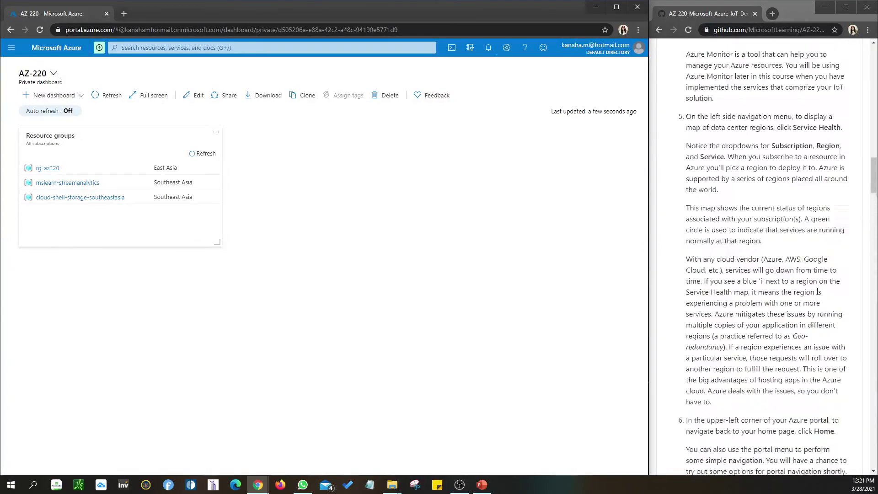
{"action": "scroll", "coordinate": [817, 291], "scroll_direction": "up", "scroll_amount": 12}
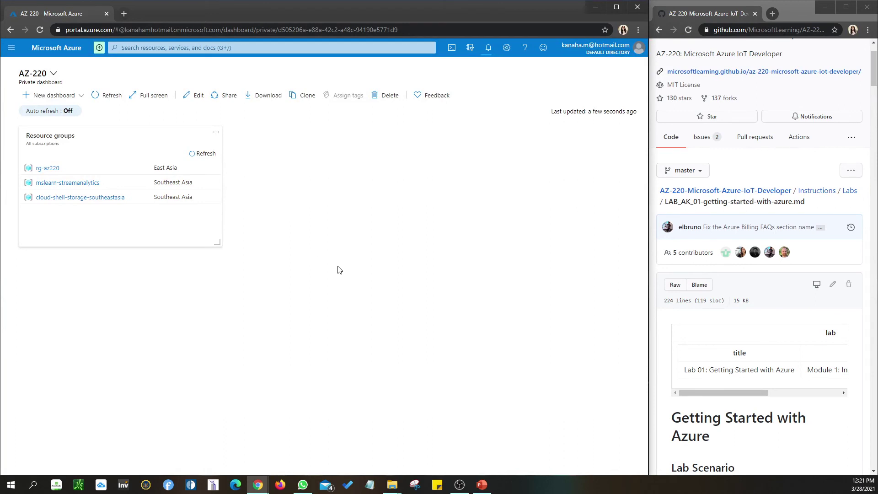
{"action": "scroll", "coordinate": [652, 273], "scroll_direction": "down", "scroll_amount": 1}
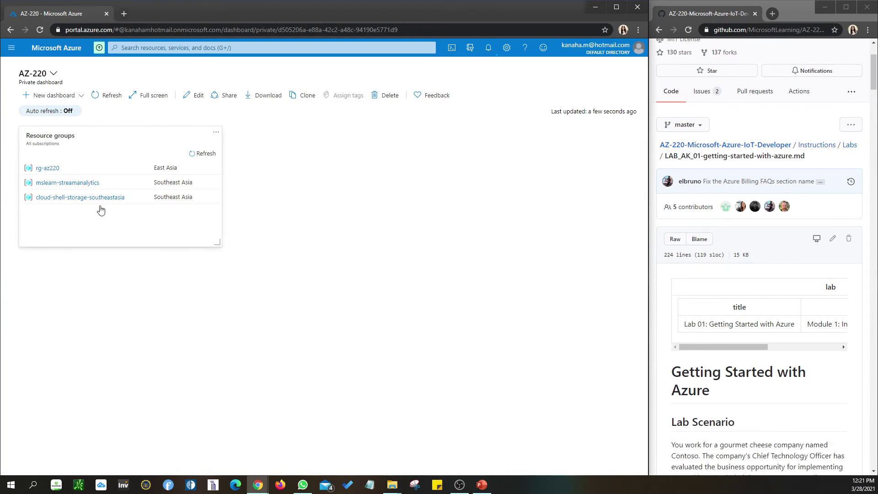
Step: Recheck the notifications for the mslearn-streamanalytics deletion and refresh the dashboard's resource group list again
{"action": "left_click", "coordinate": [98, 98]}
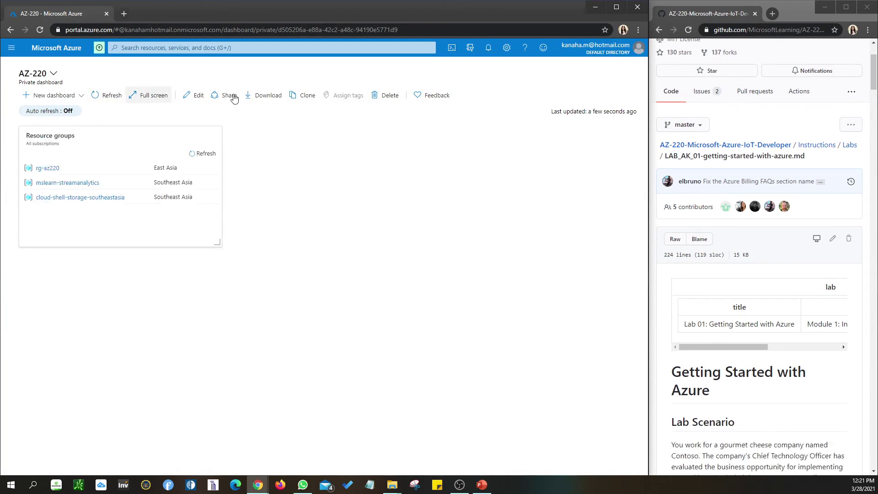
{"action": "left_click", "coordinate": [489, 53]}
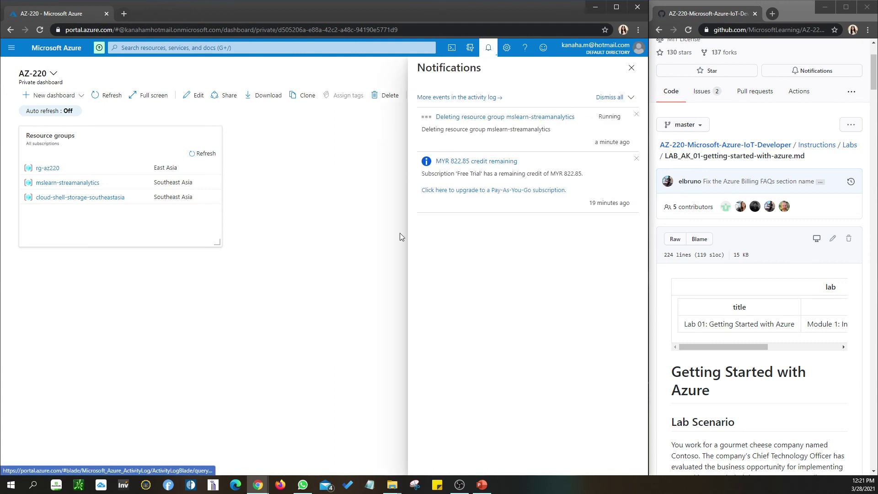
{"action": "left_click", "coordinate": [631, 68]}
{"action": "left_click", "coordinate": [97, 96]}
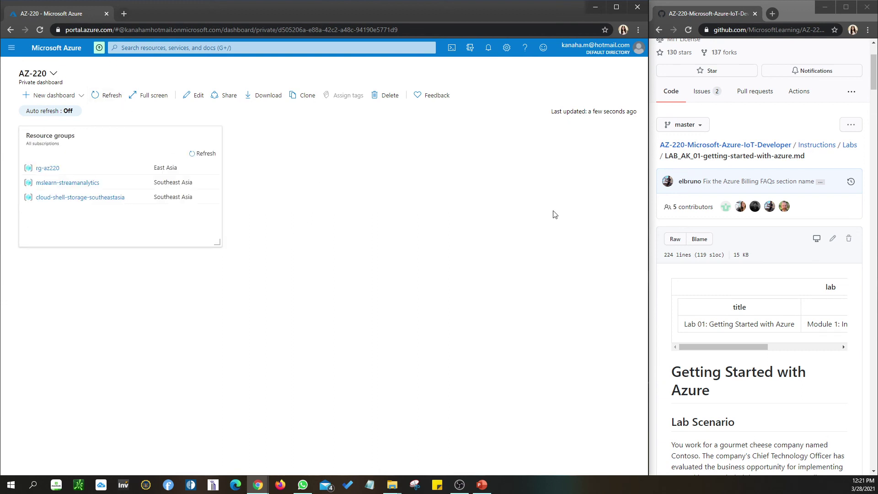